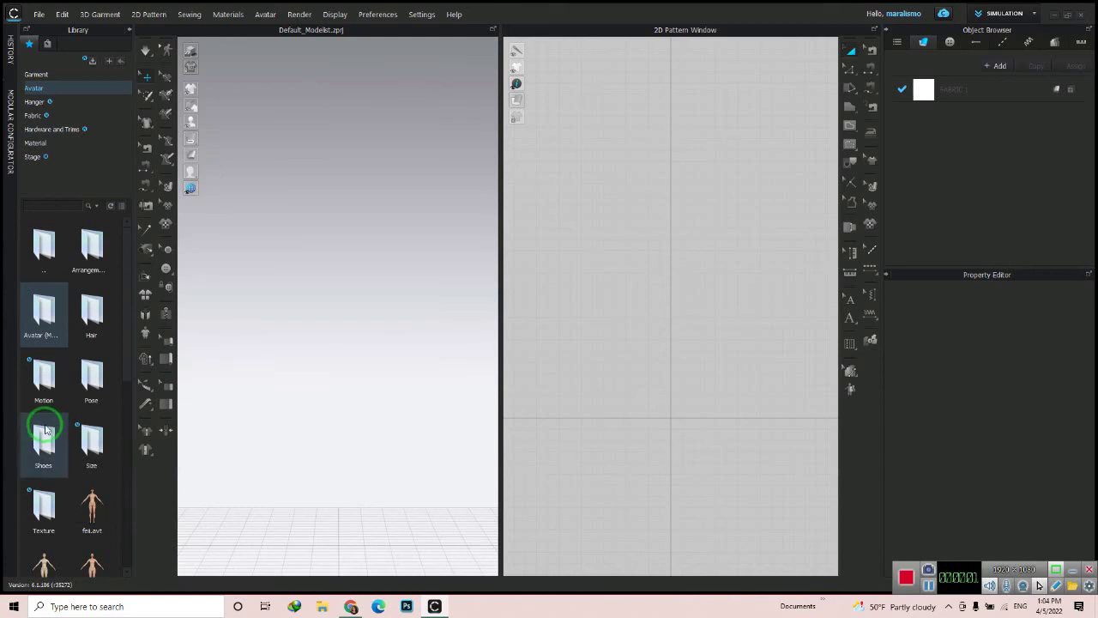
# Step: Load the FV2 female avatar and set the pink crop-top photo as a 100% opacity 2D background
pyautogui.scroll(-3, 44, 429)
pyautogui.doubleClick(91, 373)
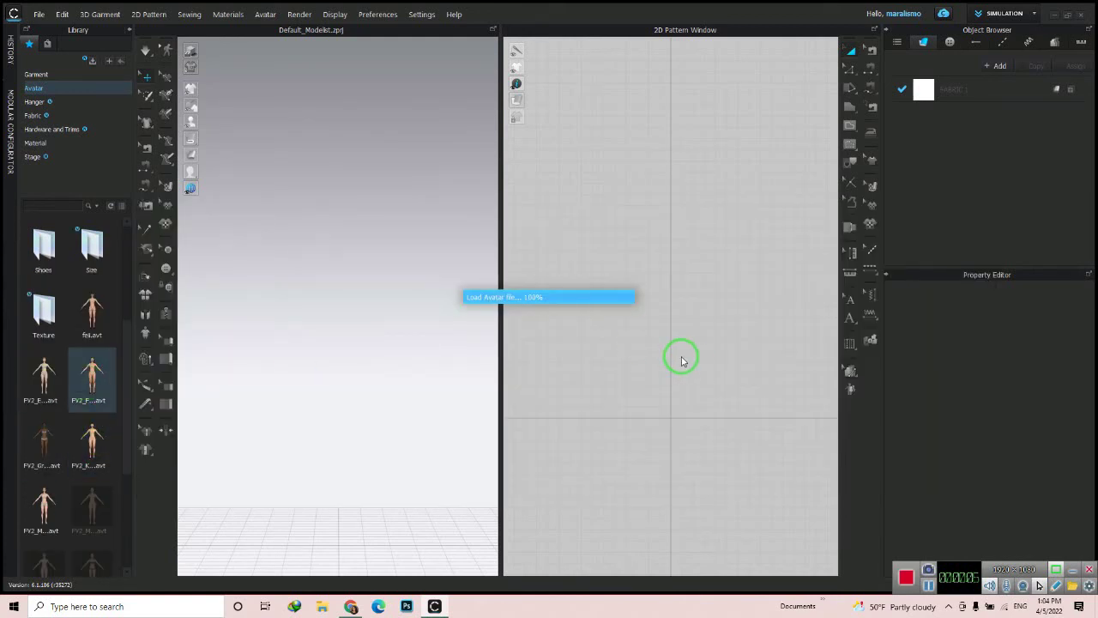
pyautogui.rightClick(533, 155)
pyautogui.click(555, 235)
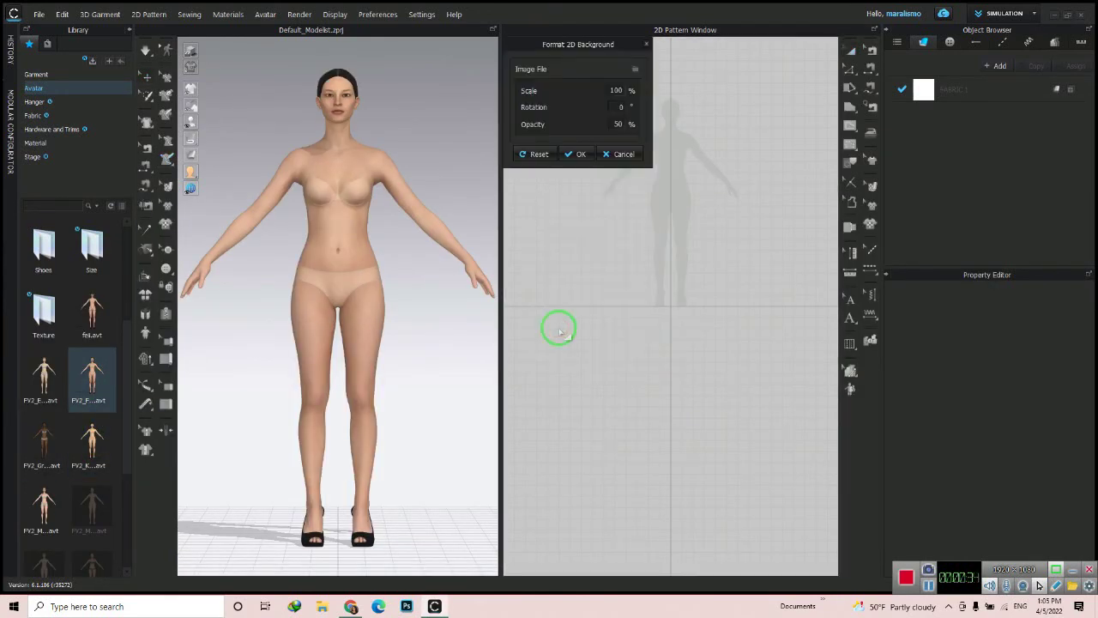
pyautogui.click(635, 70)
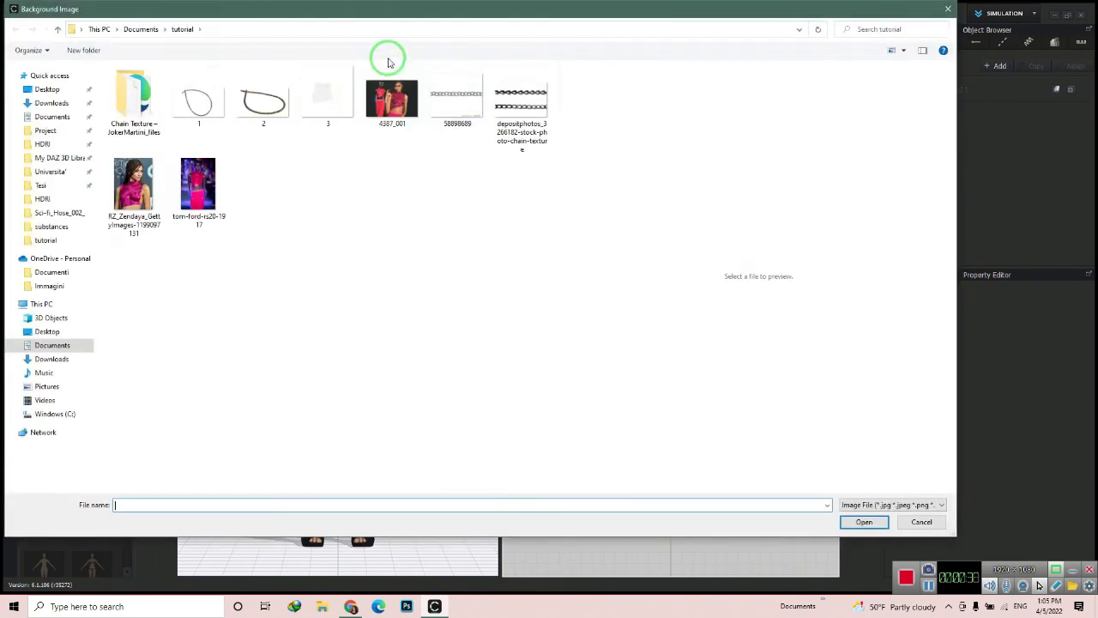
pyautogui.doubleClick(387, 101)
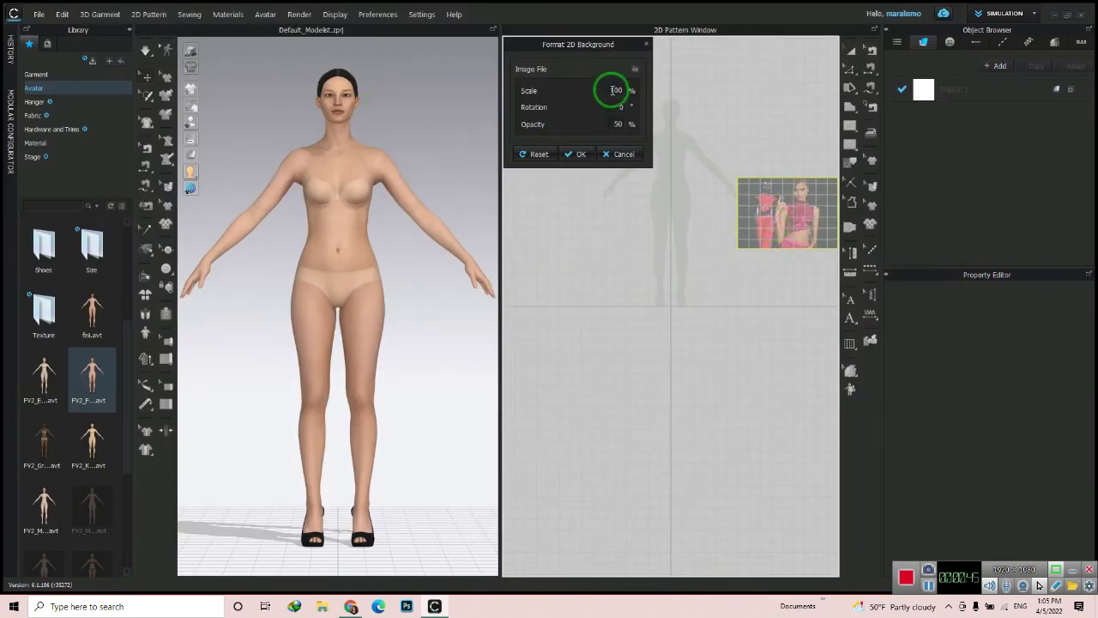
pyautogui.doubleClick(617, 123)
pyautogui.write('100')
pyautogui.click(575, 154)
pyautogui.click(790, 212)
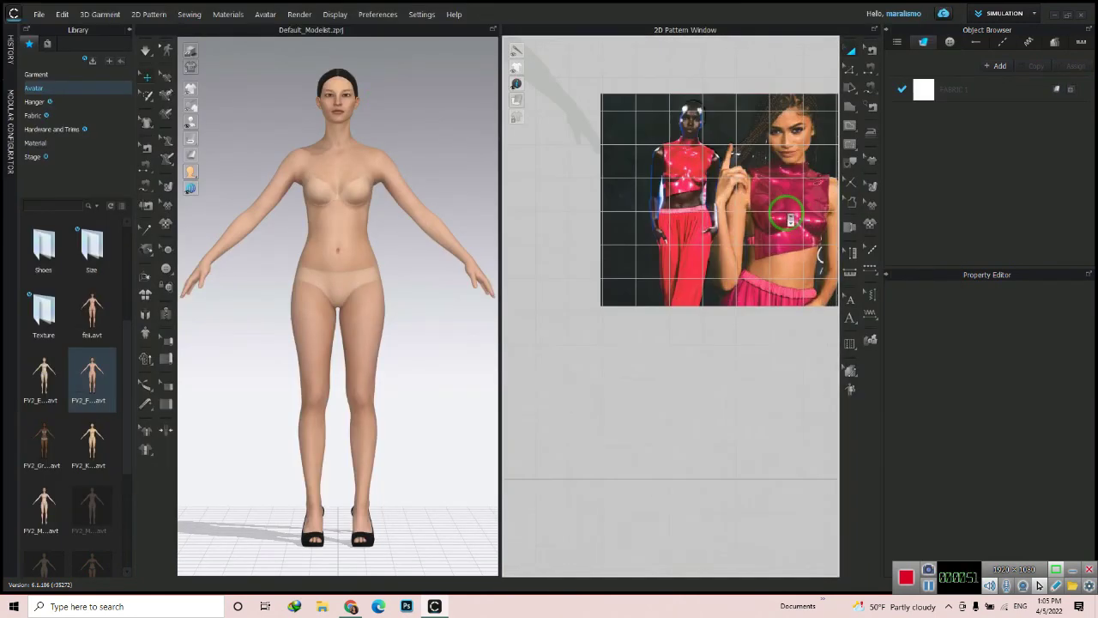
# Step: Apply a standing arms-down pose to the avatar from the library's pose folder
pyautogui.scroll(1, 791, 221)
pyautogui.scroll(-3, 766, 246)
pyautogui.scroll(2, 612, 140)
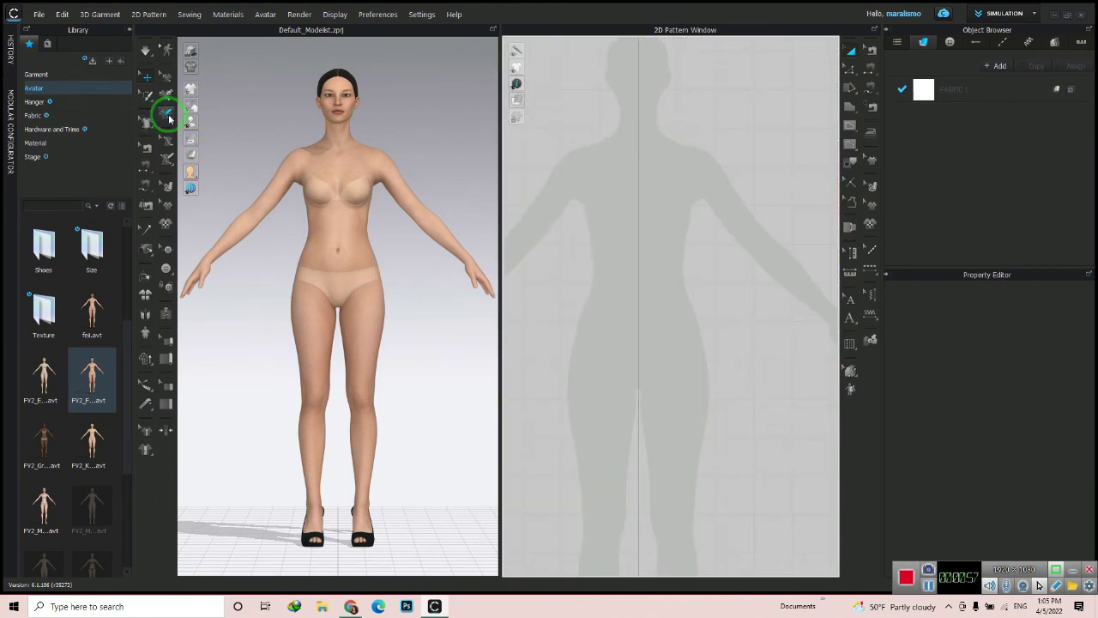
pyautogui.scroll(-3, 735, 311)
pyautogui.scroll(3, 772, 329)
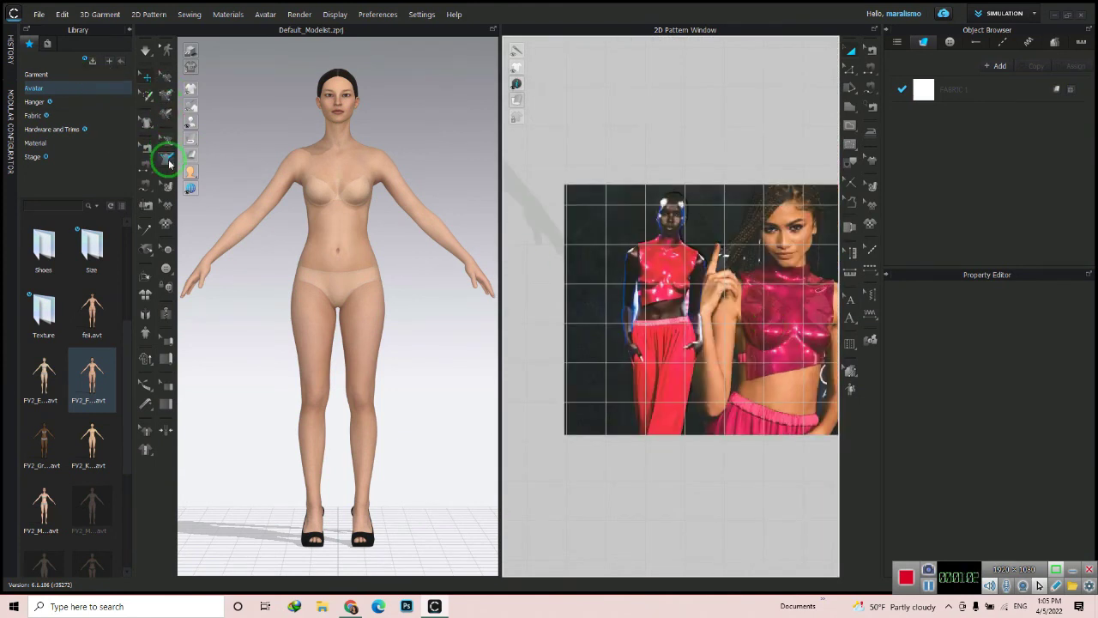
pyautogui.scroll(2, 369, 246)
pyautogui.scroll(2, 344, 314)
pyautogui.scroll(1, 351, 232)
pyautogui.scroll(1, 432, 230)
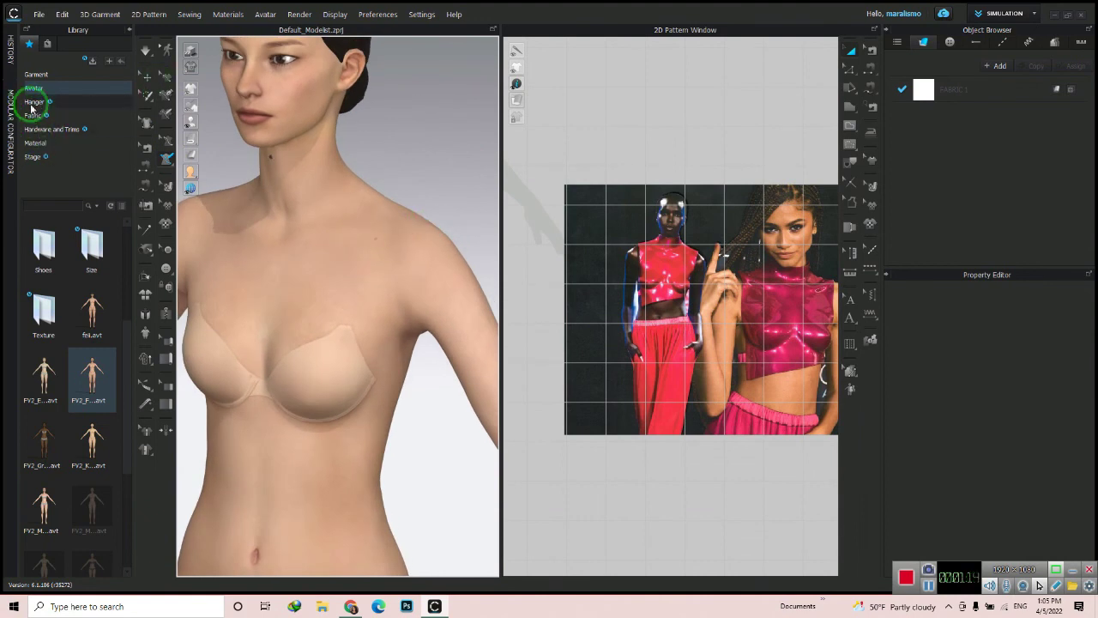
pyautogui.doubleClick(37, 363)
pyautogui.doubleClick(98, 422)
pyautogui.doubleClick(37, 368)
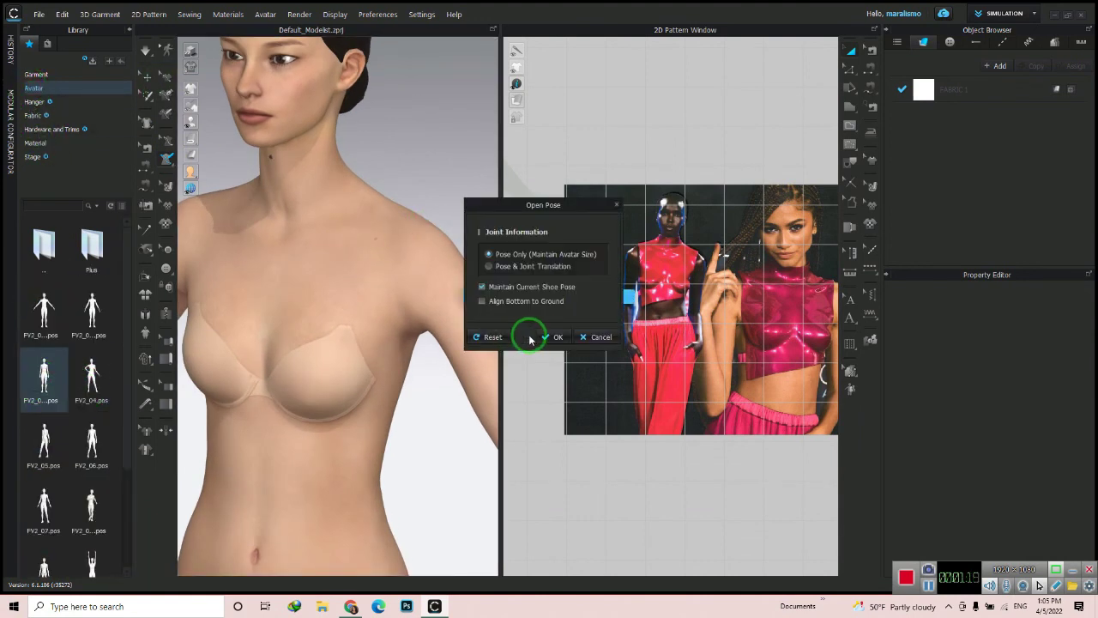
pyautogui.click(529, 338)
# Step: Trace the armhole, the under-bust side point and the cropped hem line on the avatar
pyautogui.scroll(2, 736, 103)
pyautogui.scroll(2, 361, 141)
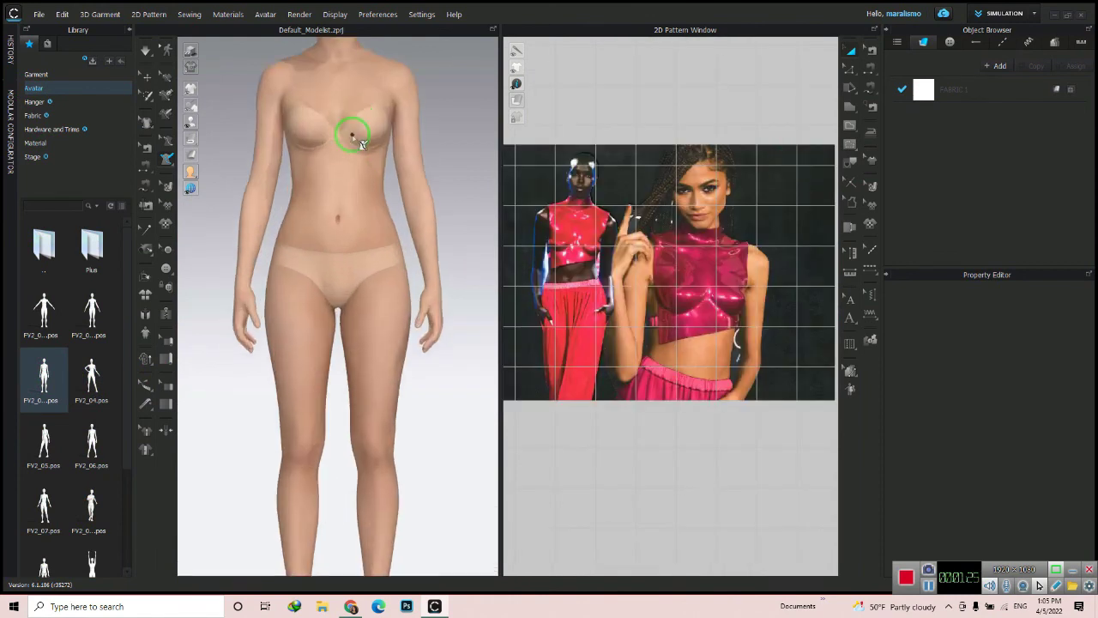
pyautogui.scroll(2, 362, 142)
pyautogui.scroll(2, 380, 265)
pyautogui.moveTo(427, 215); pyautogui.dragTo(464, 225, button='right')
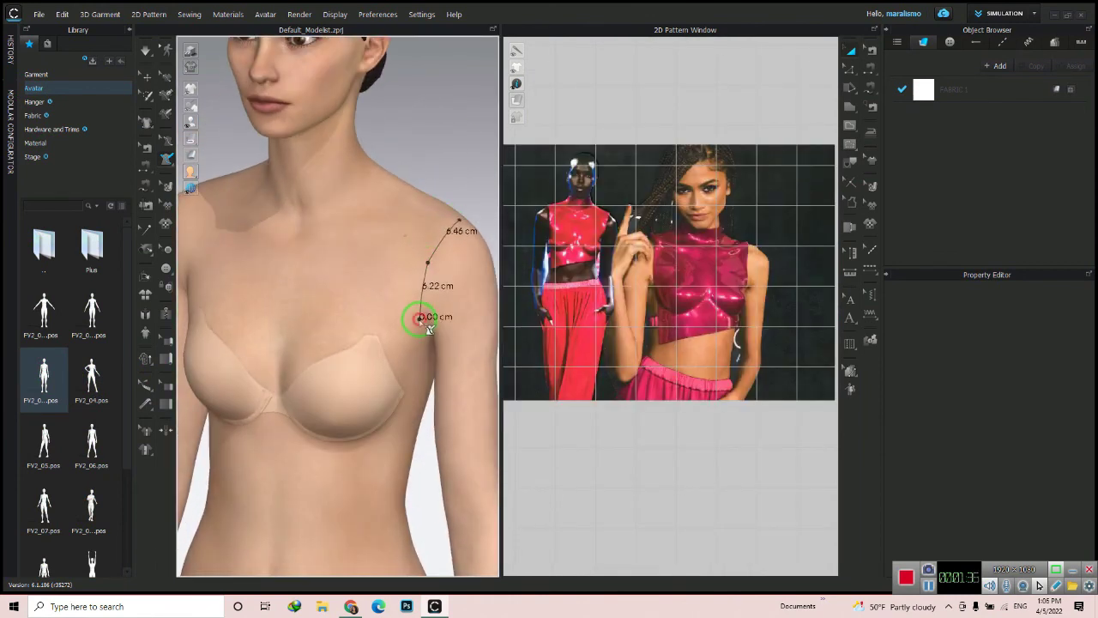
pyautogui.moveTo(428, 329); pyautogui.dragTo(415, 314, button='right')
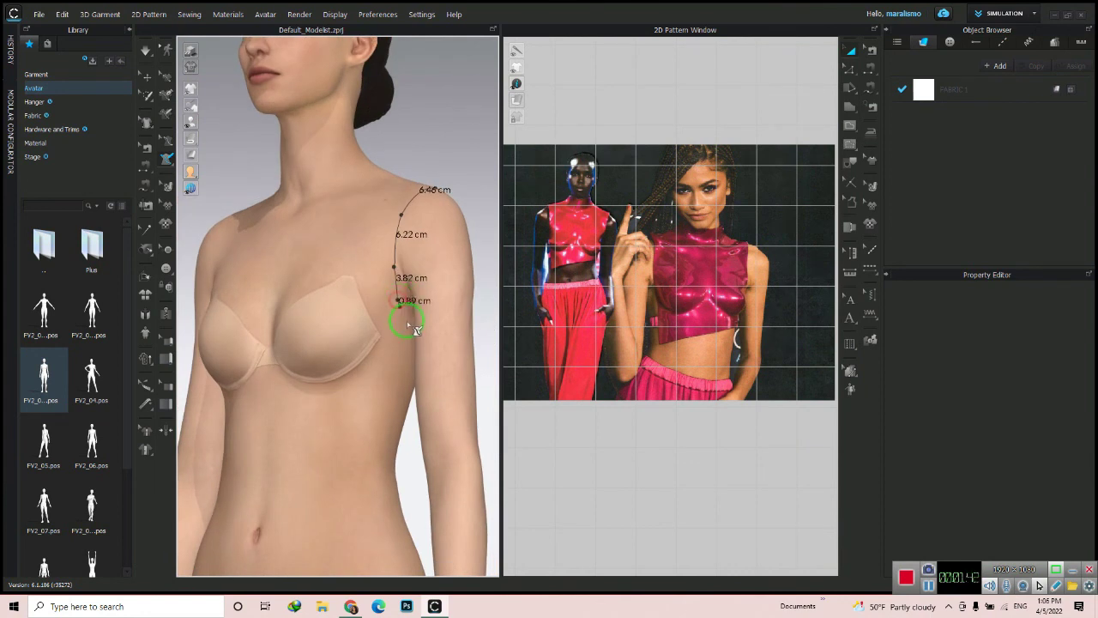
pyautogui.moveTo(423, 339)
pyautogui.mouseDown(button='right')
pyautogui.moveTo(444, 344)
pyautogui.moveTo(433, 346)
pyautogui.mouseUp(button='right')
pyautogui.scroll(-3, 368, 306)
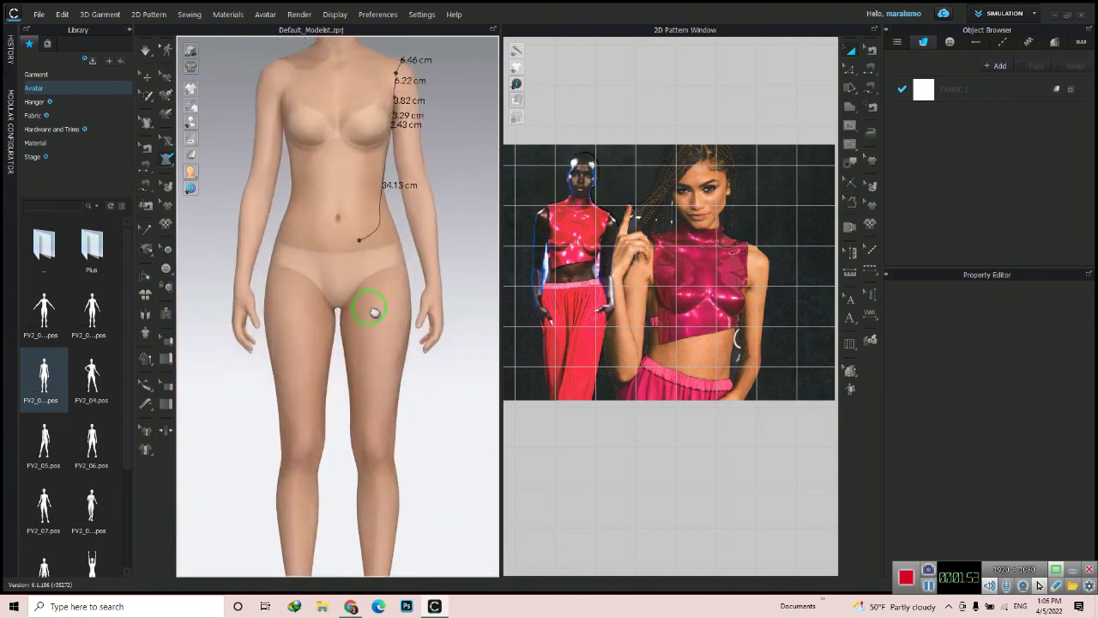
pyautogui.scroll(2, 361, 405)
pyautogui.moveTo(360, 405)
pyautogui.mouseDown(button='right')
pyautogui.moveTo(455, 442)
pyautogui.moveTo(454, 422)
pyautogui.moveTo(417, 412)
pyautogui.mouseUp(button='right')
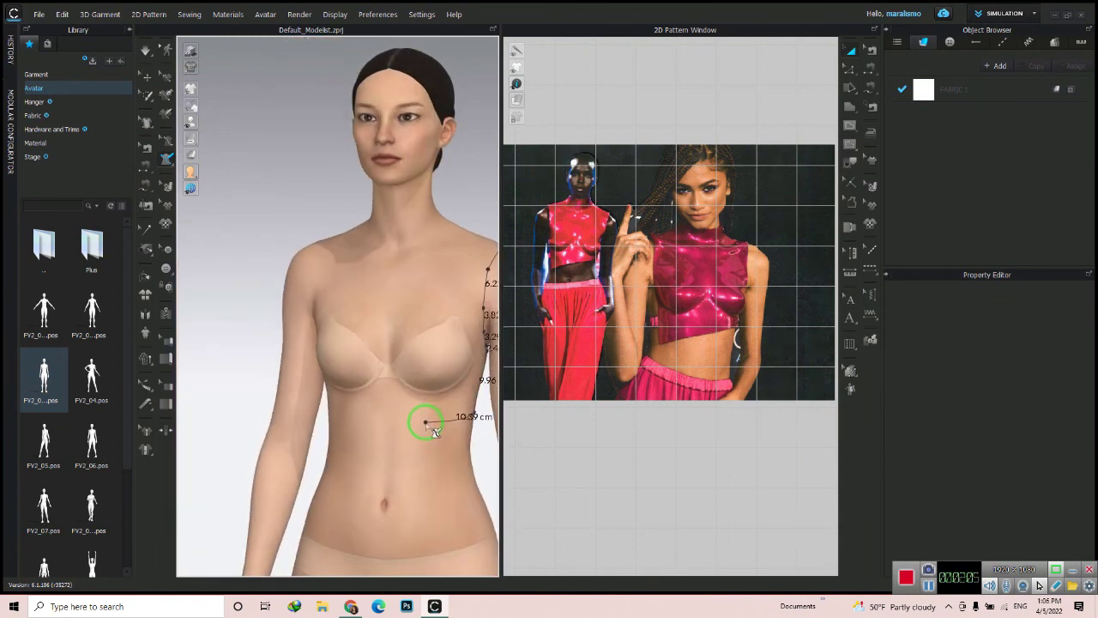
pyautogui.click(435, 423)
pyautogui.scroll(-3, 382, 431)
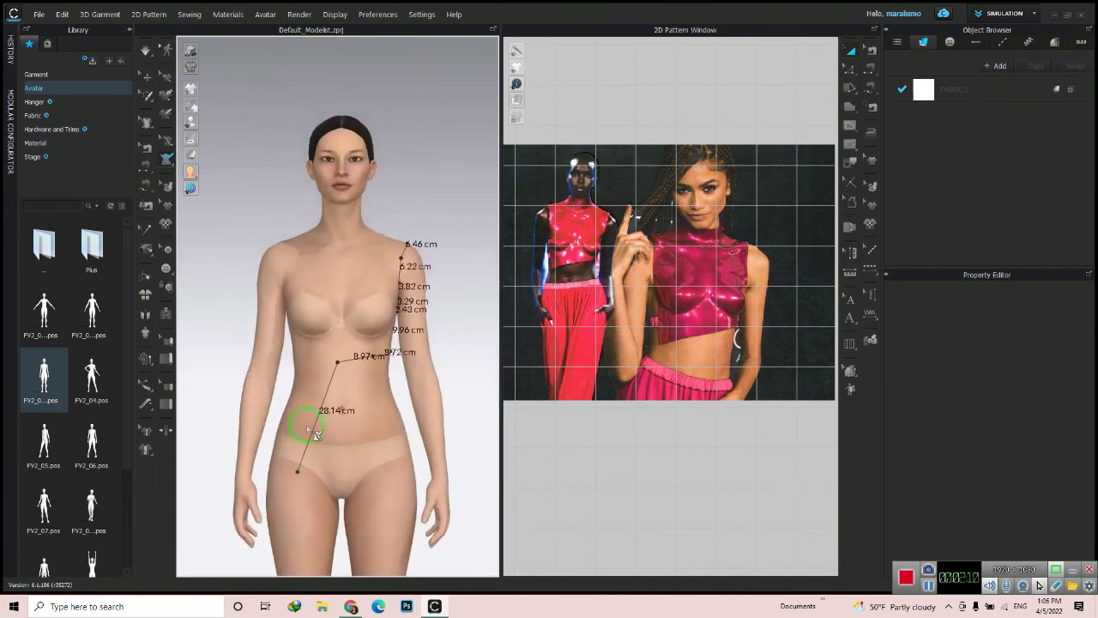
pyautogui.scroll(4, 294, 453)
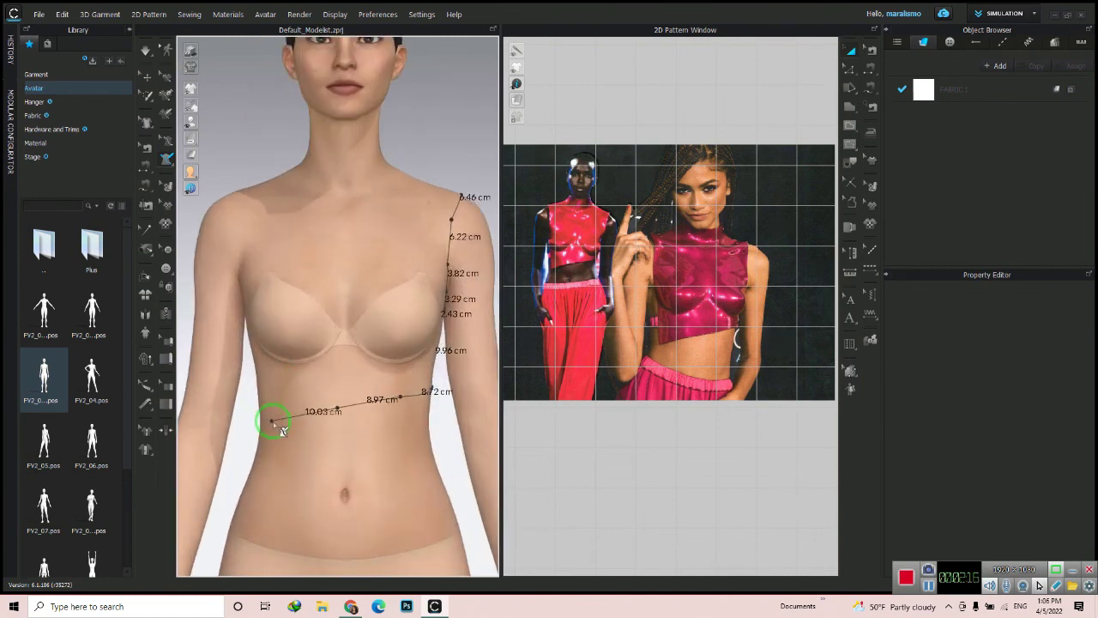
pyautogui.click(273, 423)
# Step: Continue the outline over the shoulders and around the neck, turning the avatar as needed
pyautogui.moveTo(273, 422); pyautogui.dragTo(336, 434, button='right')
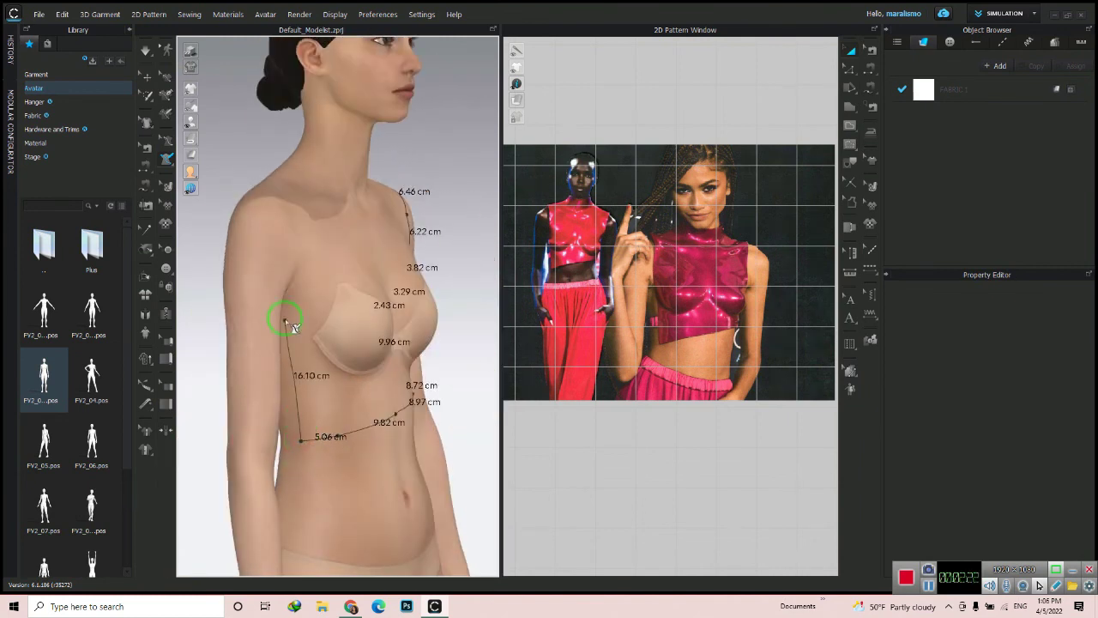
pyautogui.scroll(-3, 292, 339)
pyautogui.moveTo(292, 386); pyautogui.dragTo(289, 478, button='right')
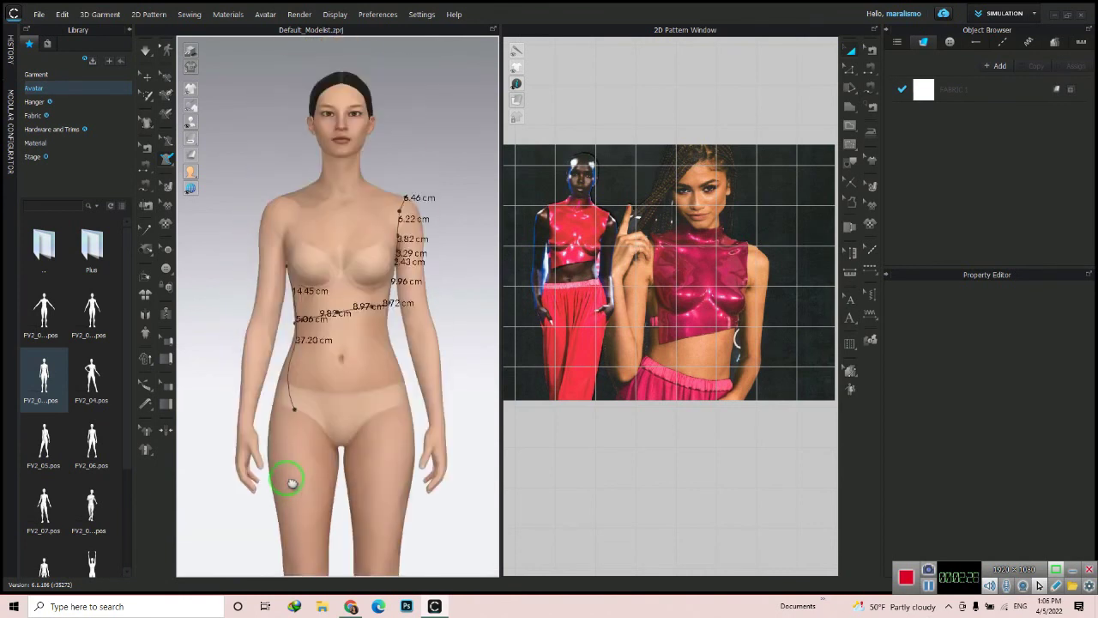
pyautogui.scroll(3, 284, 404)
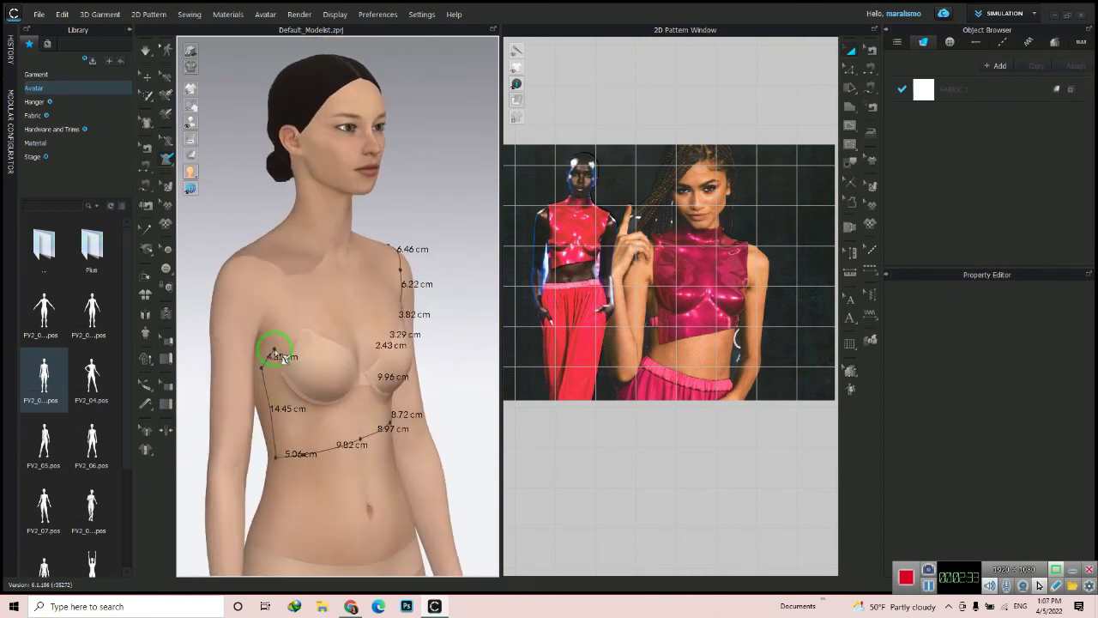
pyautogui.moveTo(282, 353); pyautogui.dragTo(265, 335, button='right')
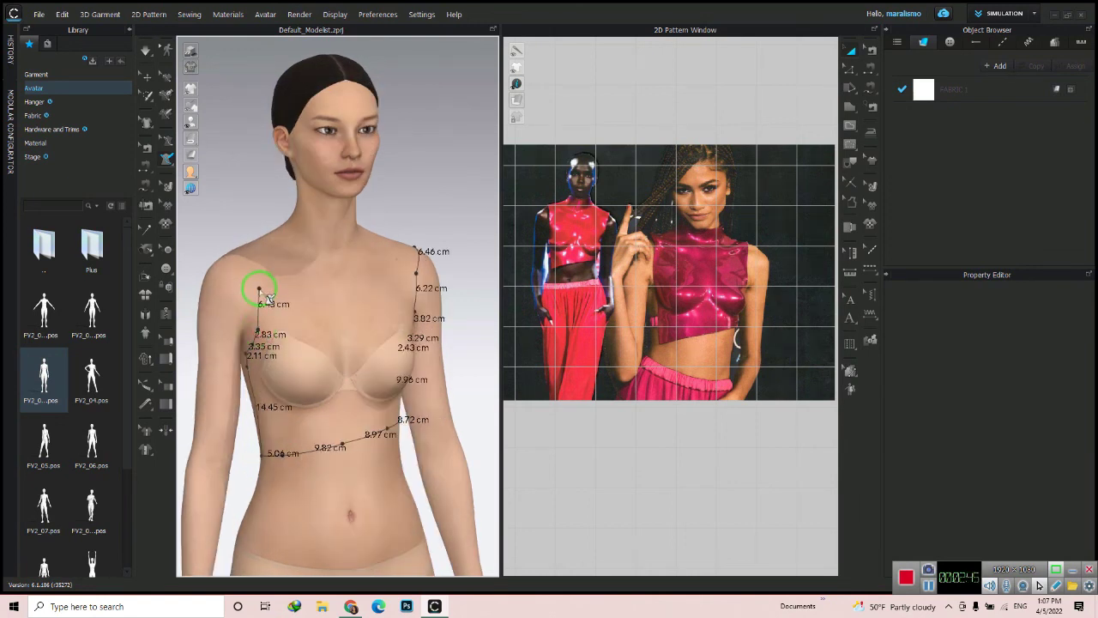
pyautogui.scroll(-3, 258, 275)
pyautogui.scroll(4, 266, 343)
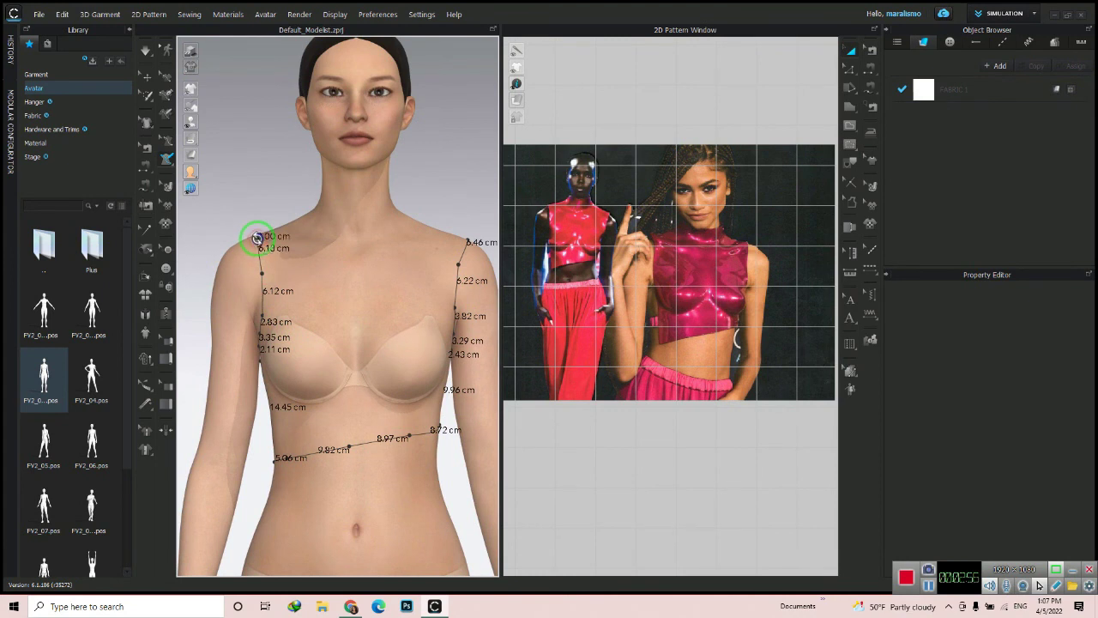
pyautogui.moveTo(256, 239); pyautogui.dragTo(253, 274, button='right')
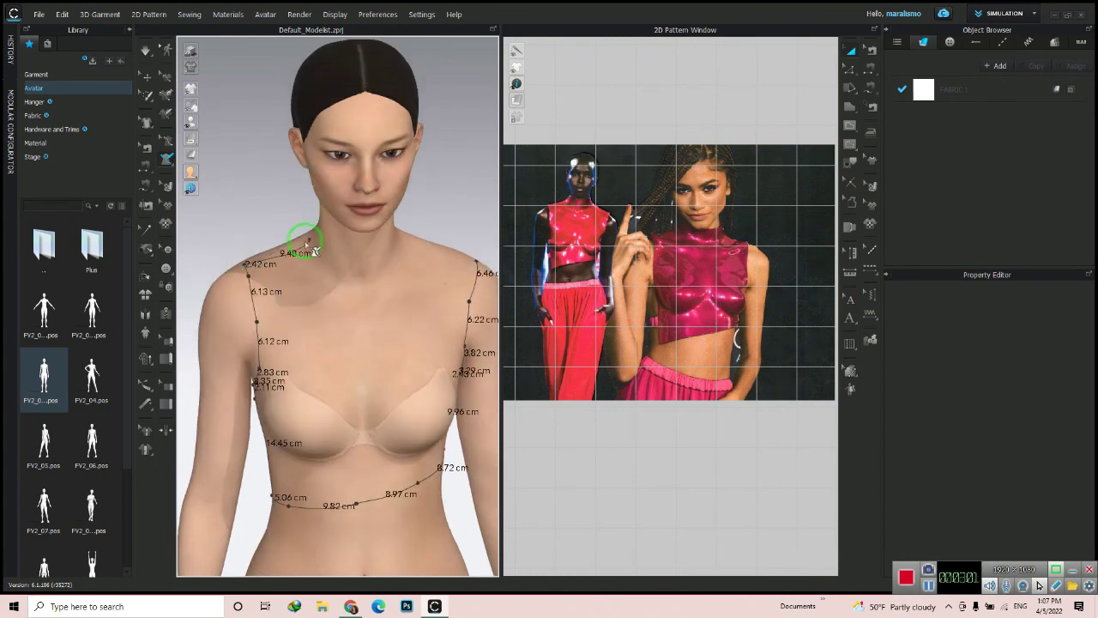
pyautogui.moveTo(315, 251)
pyautogui.mouseDown(button='right')
pyautogui.moveTo(319, 288)
pyautogui.moveTo(291, 379)
pyautogui.mouseUp(button='right')
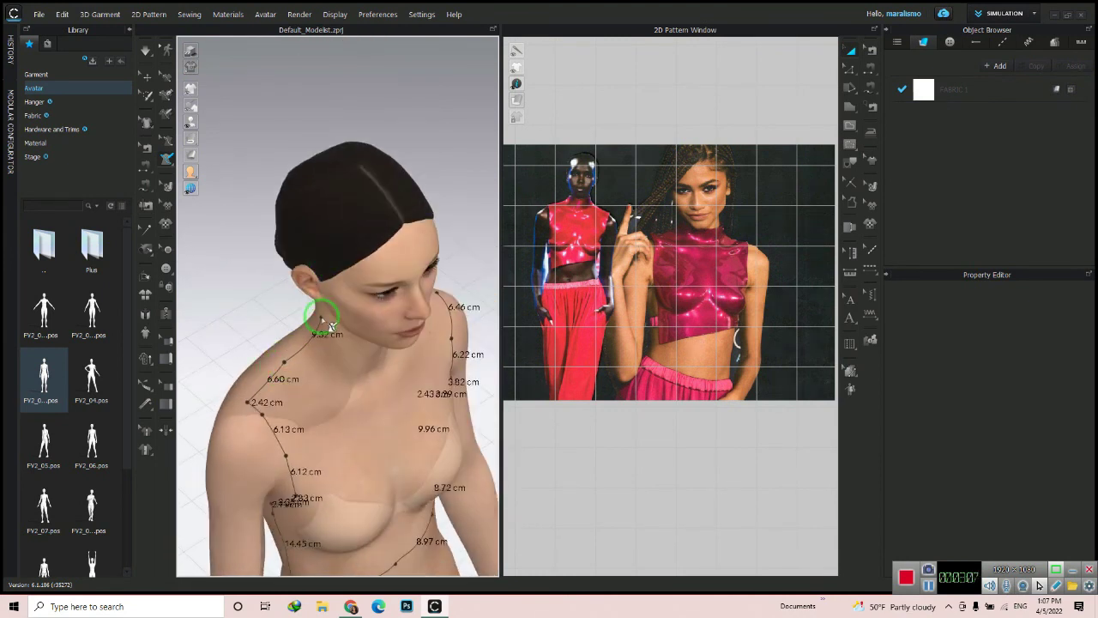
pyautogui.moveTo(329, 327)
pyautogui.mouseDown(button='right')
pyautogui.moveTo(289, 320)
pyautogui.moveTo(359, 195)
pyautogui.moveTo(287, 191)
pyautogui.moveTo(394, 185)
pyautogui.moveTo(382, 271)
pyautogui.mouseUp(button='right')
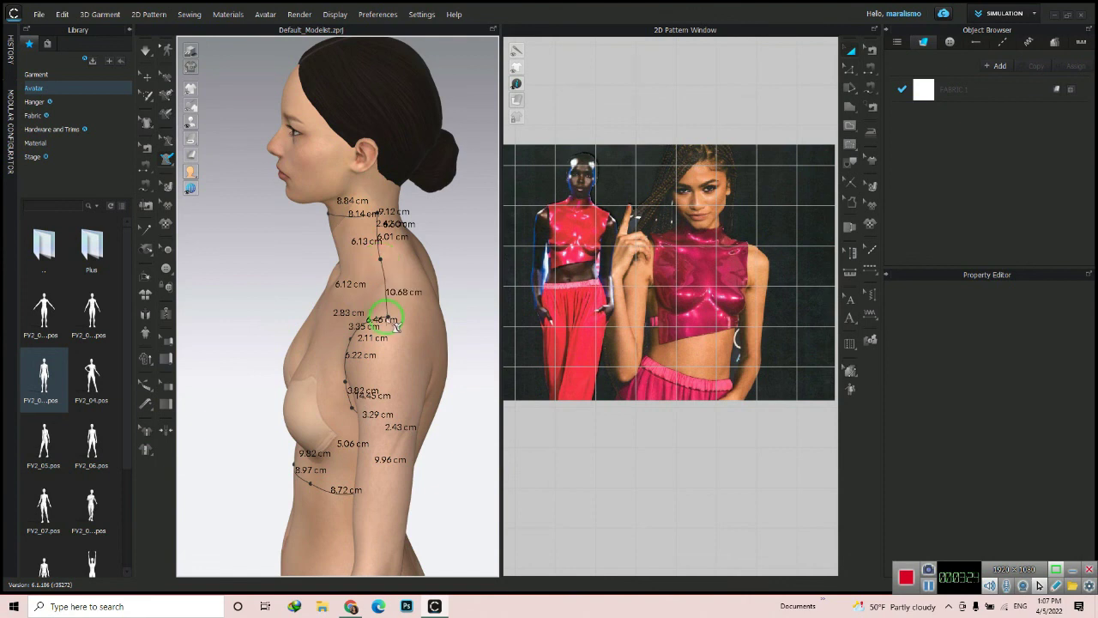
pyautogui.moveTo(393, 322)
pyautogui.mouseDown(button='right')
pyautogui.moveTo(404, 353)
pyautogui.moveTo(392, 361)
pyautogui.mouseUp(button='right')
pyautogui.scroll(5, 343, 235)
# Step: Place the shoulder point of the closed outline from a three-quarter view
pyautogui.click(931, 589)
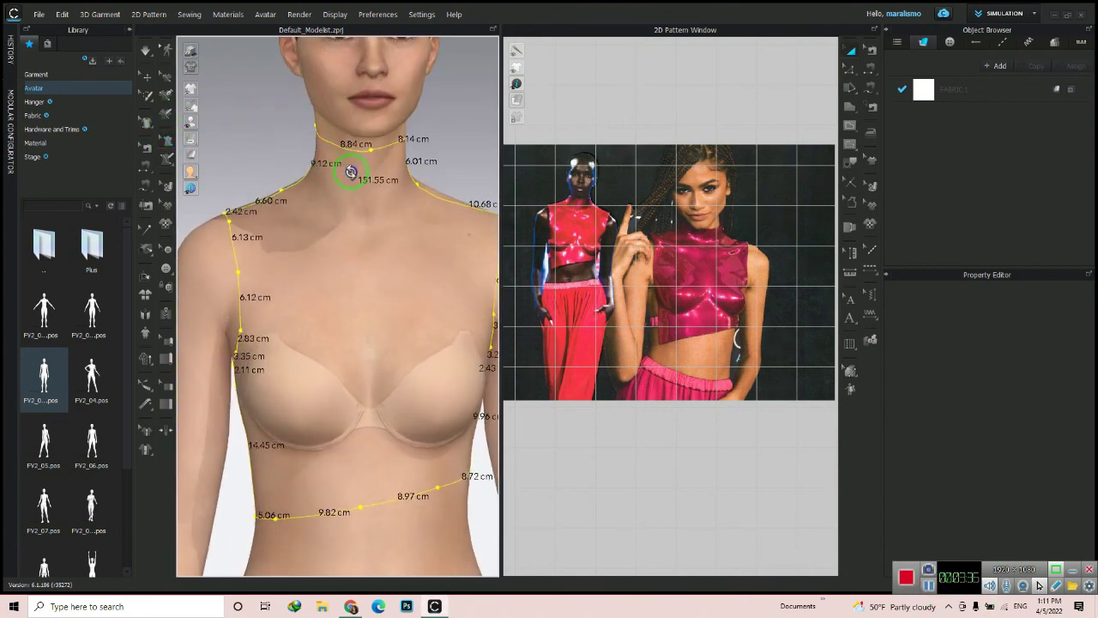
pyautogui.moveTo(361, 172); pyautogui.dragTo(380, 146, button='right')
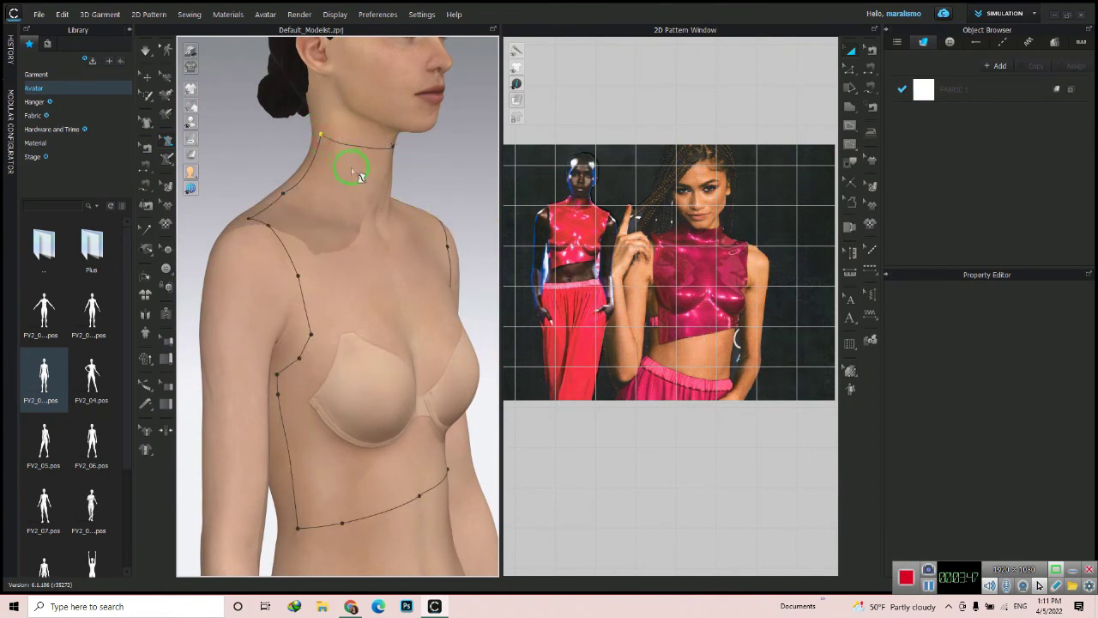
pyautogui.moveTo(359, 176); pyautogui.dragTo(270, 162, button='right')
pyautogui.moveTo(390, 176)
pyautogui.mouseDown(button='right')
pyautogui.moveTo(400, 171)
pyautogui.moveTo(392, 146)
pyautogui.moveTo(429, 177)
pyautogui.moveTo(348, 214)
pyautogui.moveTo(257, 226)
pyautogui.moveTo(220, 211)
pyautogui.moveTo(436, 177)
pyautogui.moveTo(453, 201)
pyautogui.mouseUp(button='right')
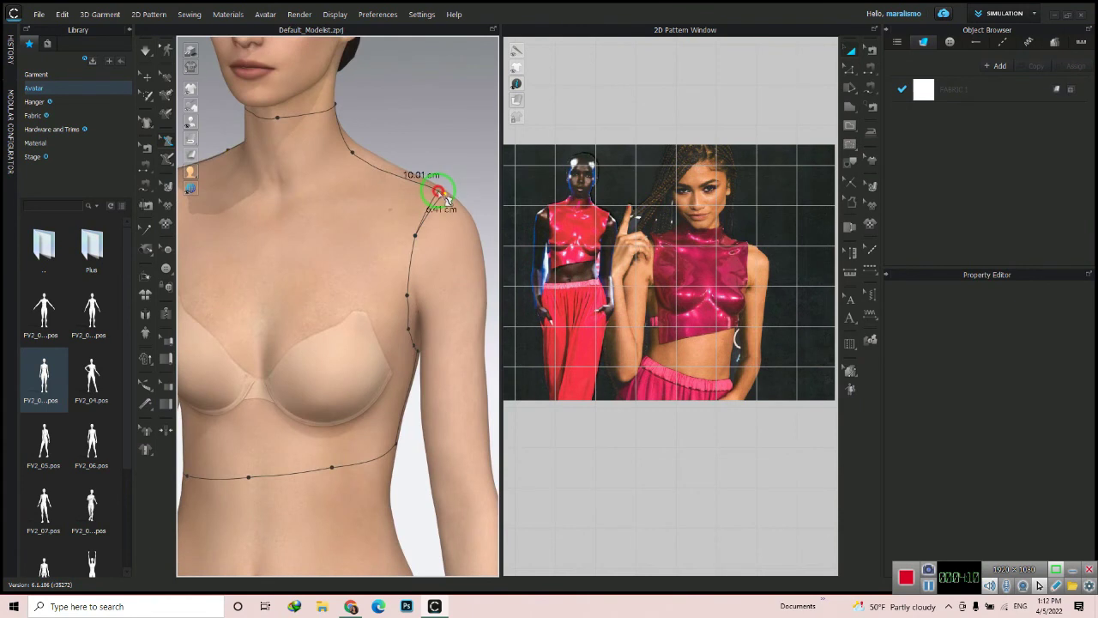
pyautogui.click(439, 193)
pyautogui.moveTo(412, 245)
pyautogui.mouseDown(button='right')
pyautogui.moveTo(392, 245)
pyautogui.moveTo(351, 208)
pyautogui.mouseUp(button='right')
pyautogui.scroll(-2, 392, 245)
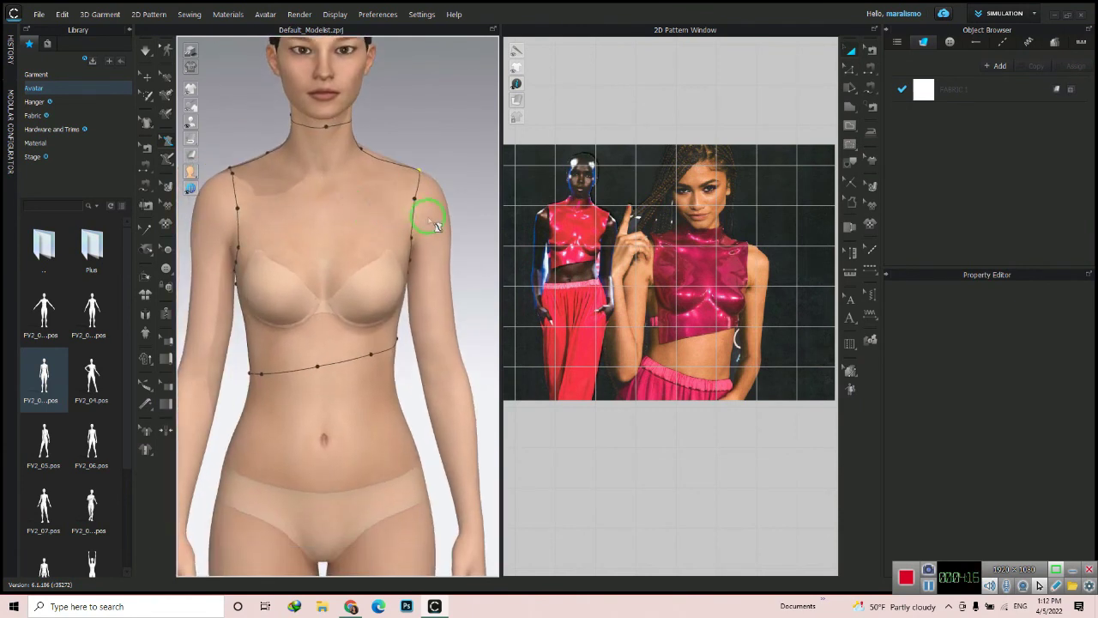
pyautogui.scroll(2, 436, 225)
pyautogui.moveTo(400, 162)
pyautogui.mouseDown(button='right')
pyautogui.moveTo(486, 269)
pyautogui.moveTo(217, 271)
pyautogui.mouseUp(button='right')
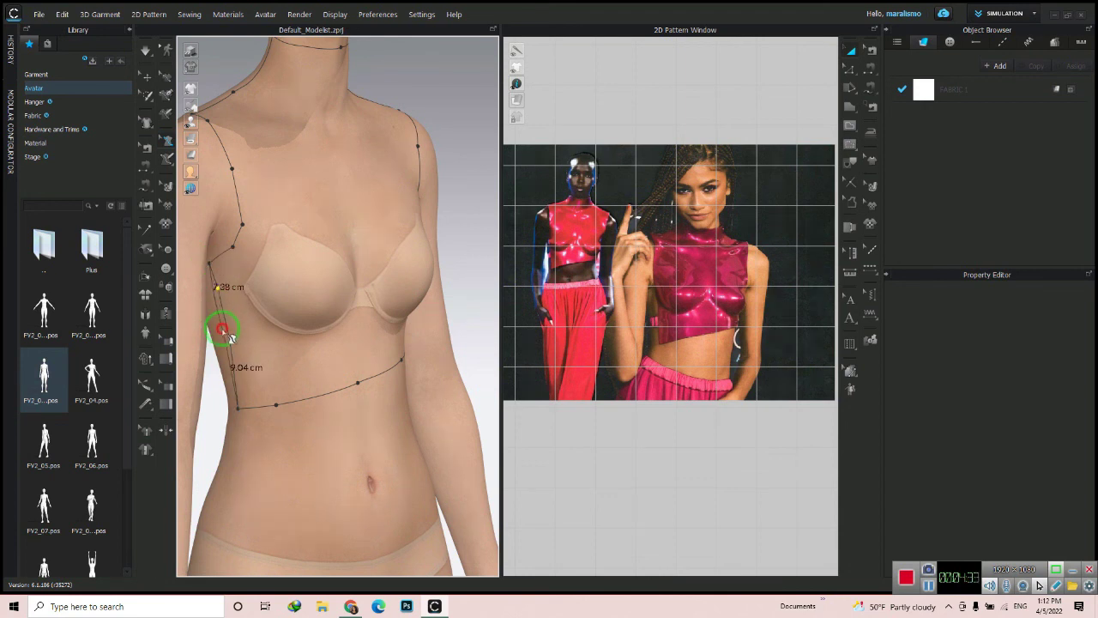
# Step: Add the side and under-bust points to close the line around the front torso
pyautogui.click(230, 337)
pyautogui.moveTo(230, 337)
pyautogui.mouseDown(button='right')
pyautogui.moveTo(410, 289)
pyautogui.moveTo(386, 363)
pyautogui.moveTo(363, 380)
pyautogui.moveTo(386, 386)
pyautogui.moveTo(337, 373)
pyautogui.mouseUp(button='right')
pyautogui.click(387, 332)
pyautogui.scroll(-5, 296, 257)
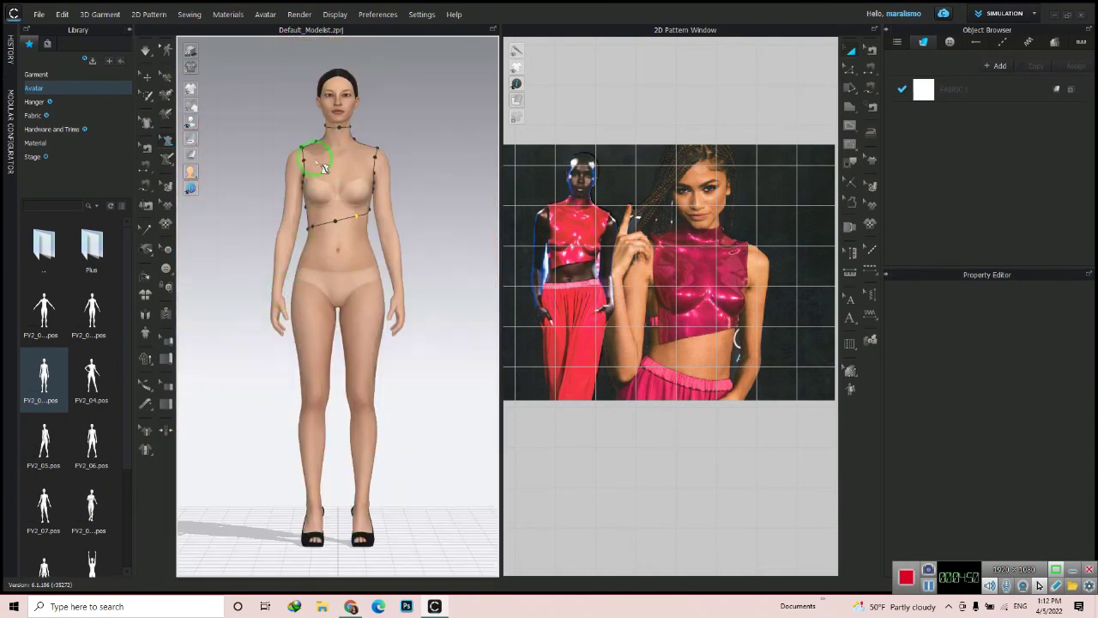
pyautogui.scroll(5, 338, 275)
pyautogui.moveTo(338, 275); pyautogui.dragTo(369, 270, button='right')
pyautogui.click(417, 237)
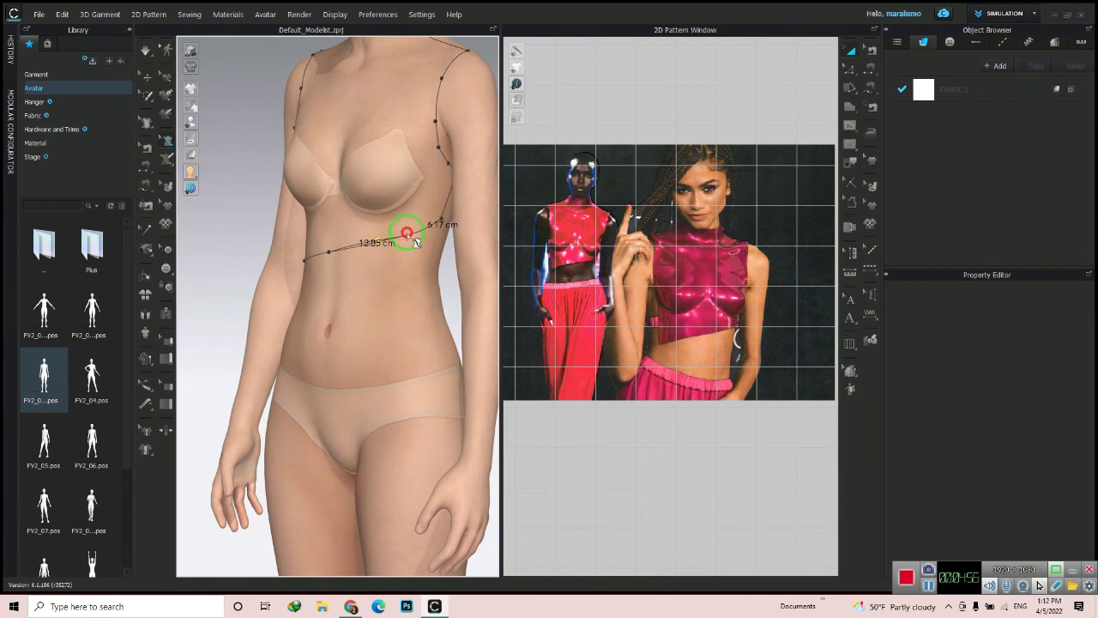
pyautogui.moveTo(411, 238); pyautogui.dragTo(421, 298, button='right')
pyautogui.scroll(5, 334, 122)
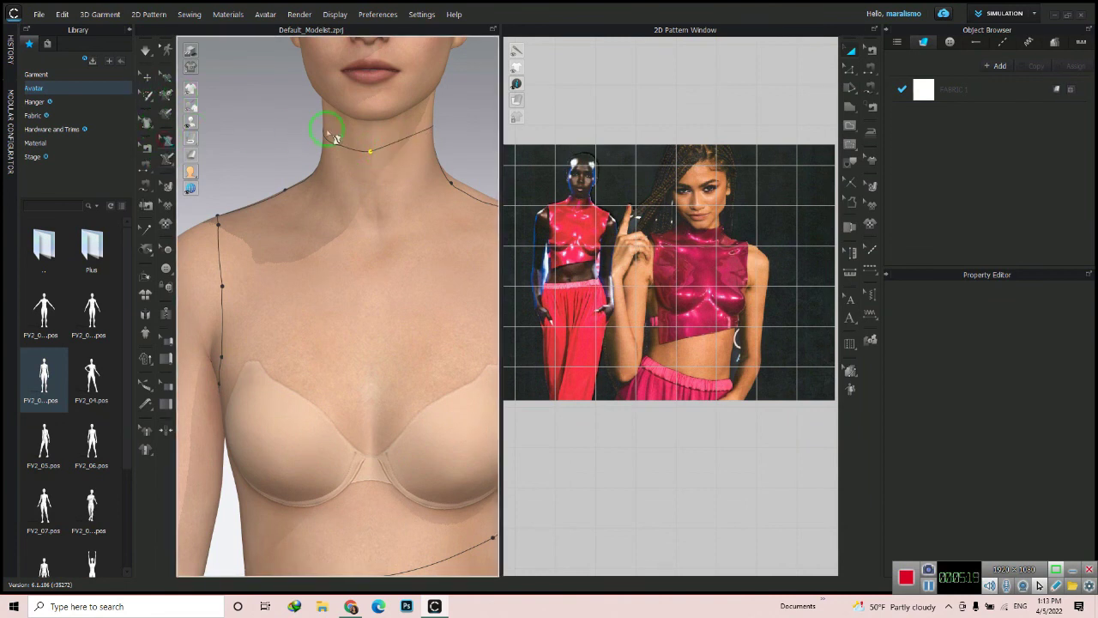
# Step: Flatten the outlined torso area into a bodice pattern piece
pyautogui.moveTo(325, 252); pyautogui.dragTo(266, 256, button='right')
pyautogui.click(167, 159)
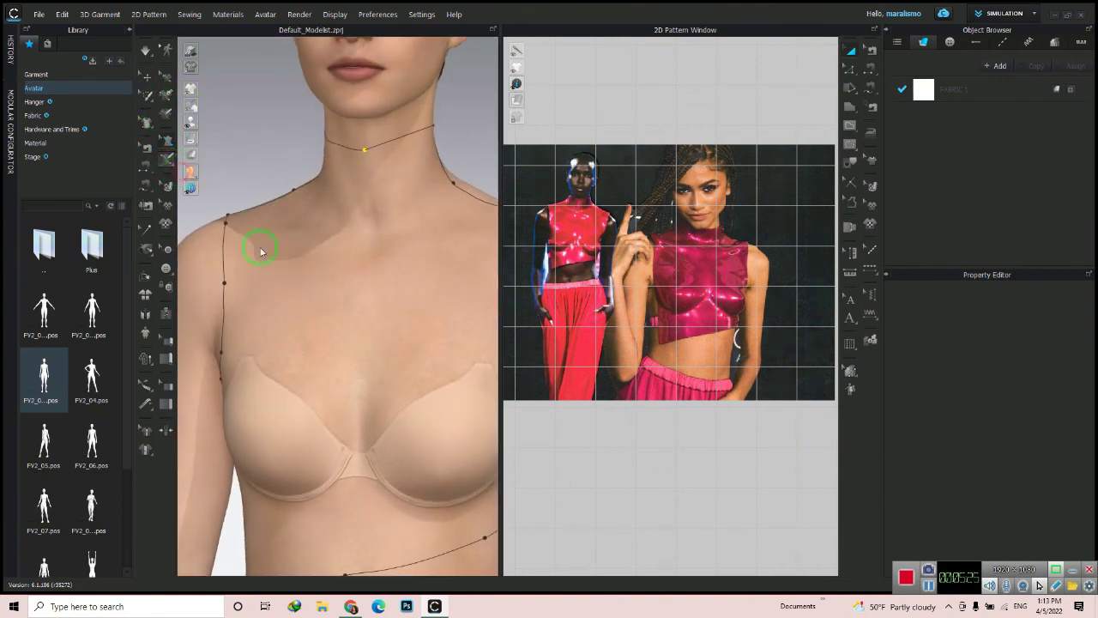
pyautogui.click(305, 317)
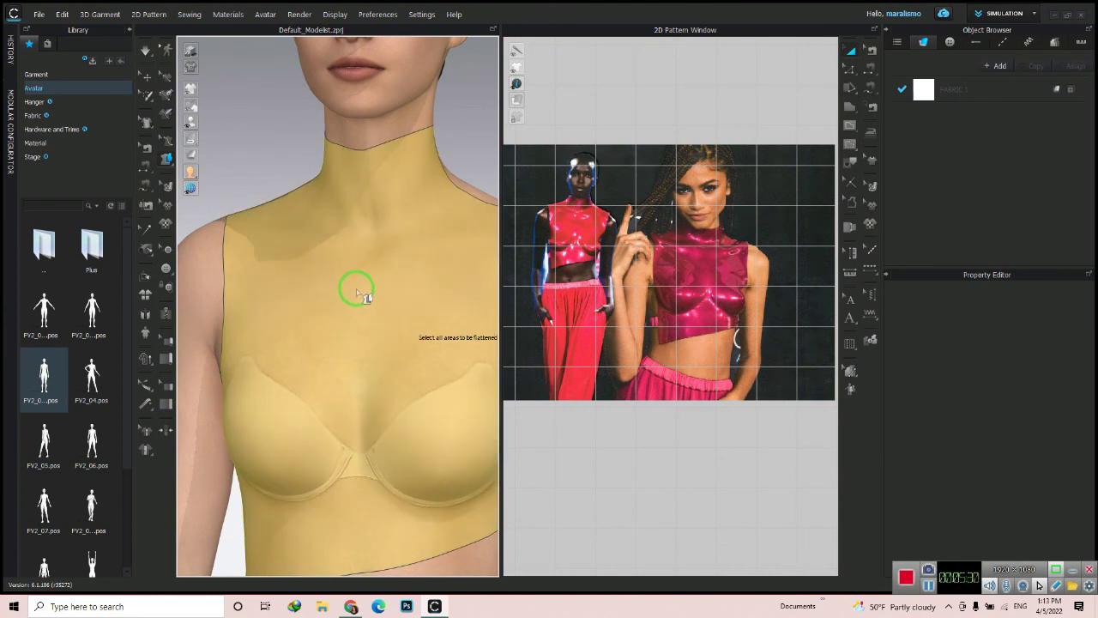
pyautogui.press('Return')
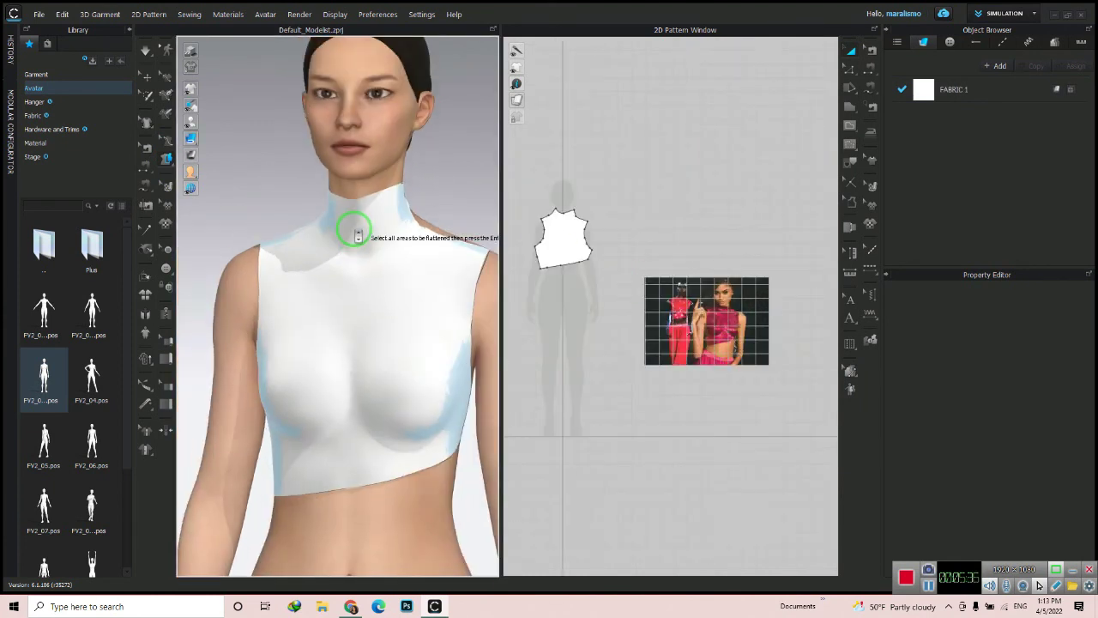
pyautogui.scroll(-3, 347, 283)
pyautogui.scroll(1, 339, 274)
pyautogui.scroll(2, 343, 197)
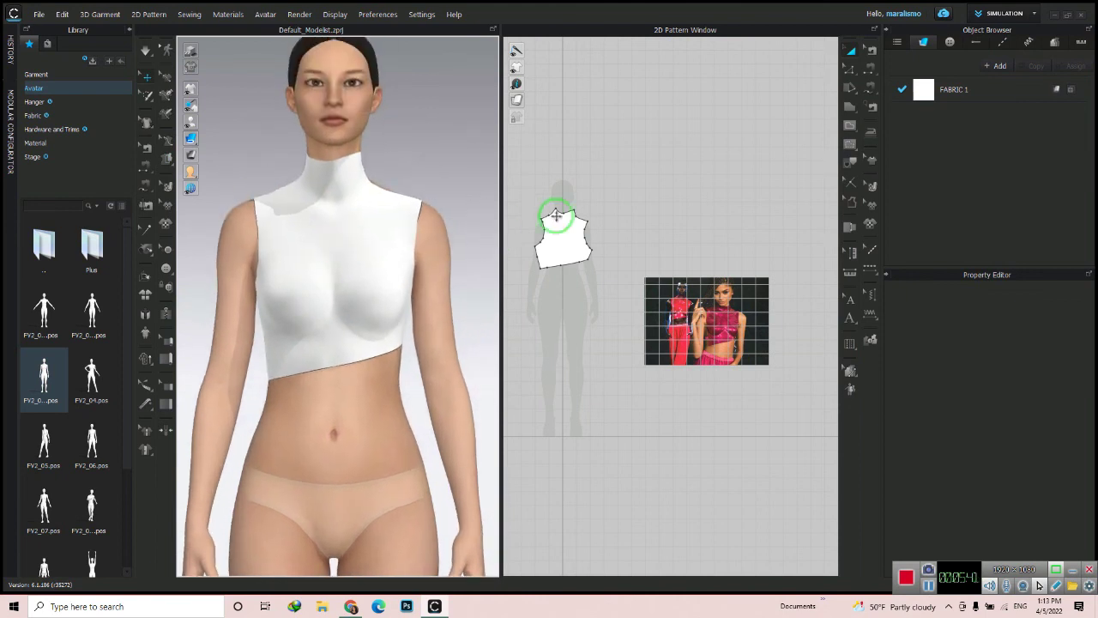
pyautogui.scroll(5, 589, 246)
pyautogui.scroll(3, 597, 228)
# Step: Delete all curve points on the neckline and bend it into an upward arch
pyautogui.rightClick(649, 228)
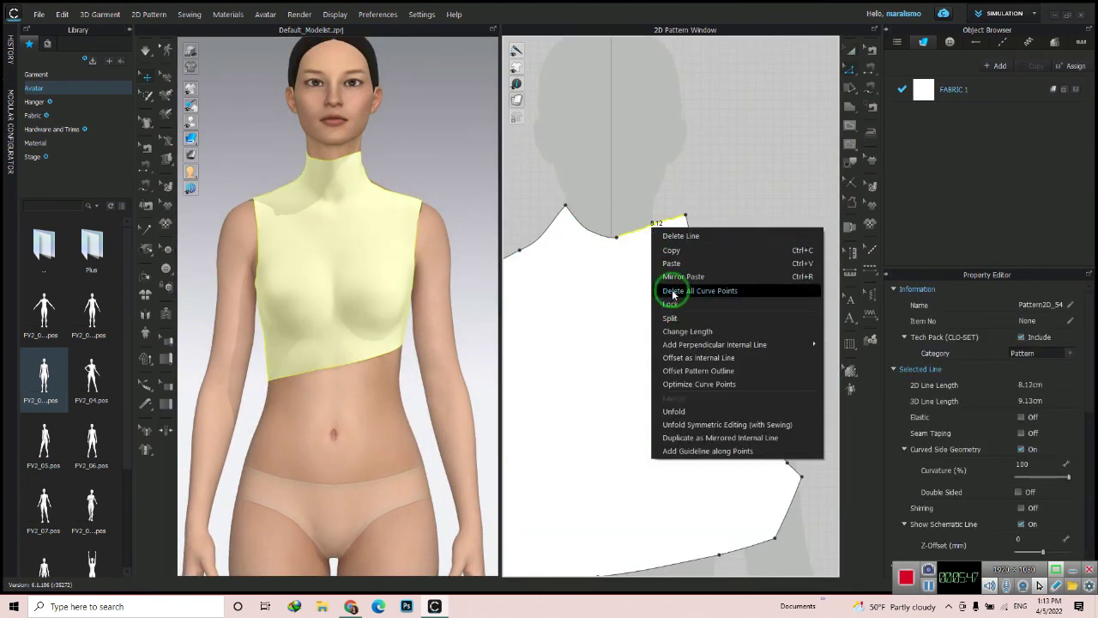
pyautogui.click(649, 228)
pyautogui.moveTo(633, 254); pyautogui.dragTo(699, 232)
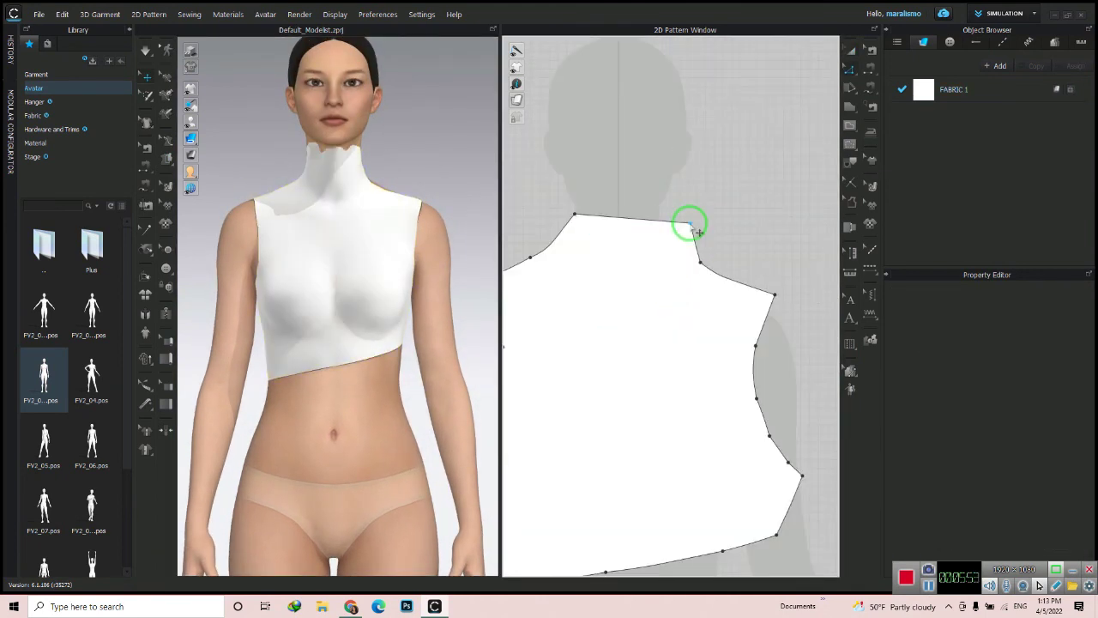
pyautogui.click(583, 225)
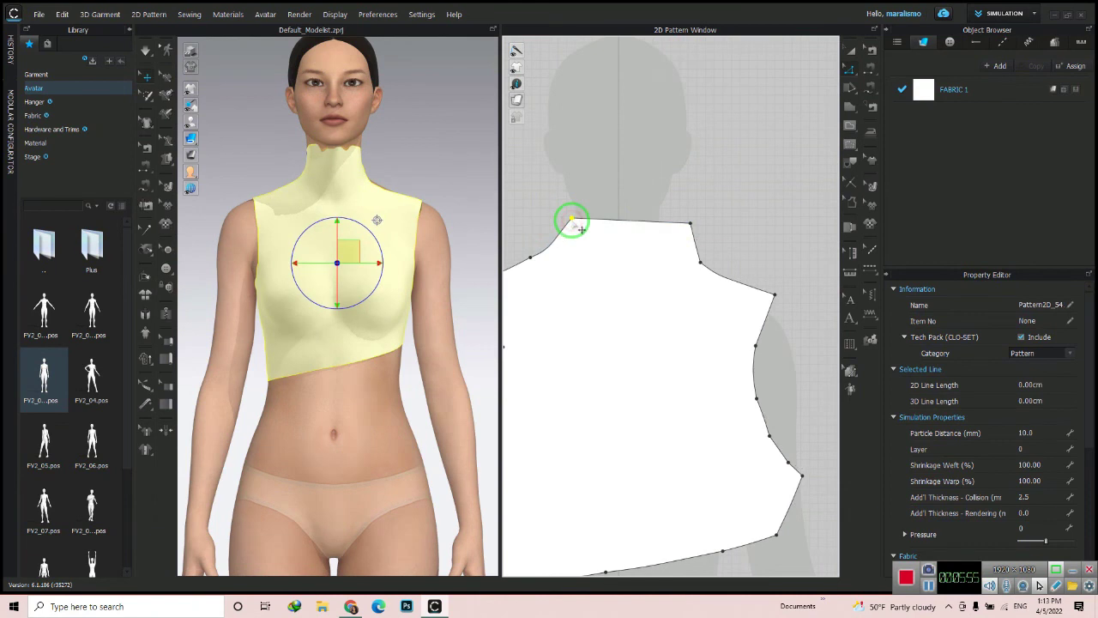
pyautogui.click(639, 230)
pyautogui.moveTo(638, 232); pyautogui.dragTo(635, 225)
pyautogui.moveTo(463, 258)
pyautogui.mouseDown(button='right')
pyautogui.moveTo(444, 270)
pyautogui.moveTo(283, 238)
pyautogui.mouseUp(button='right')
pyautogui.click(620, 236)
pyautogui.scroll(-5, 595, 233)
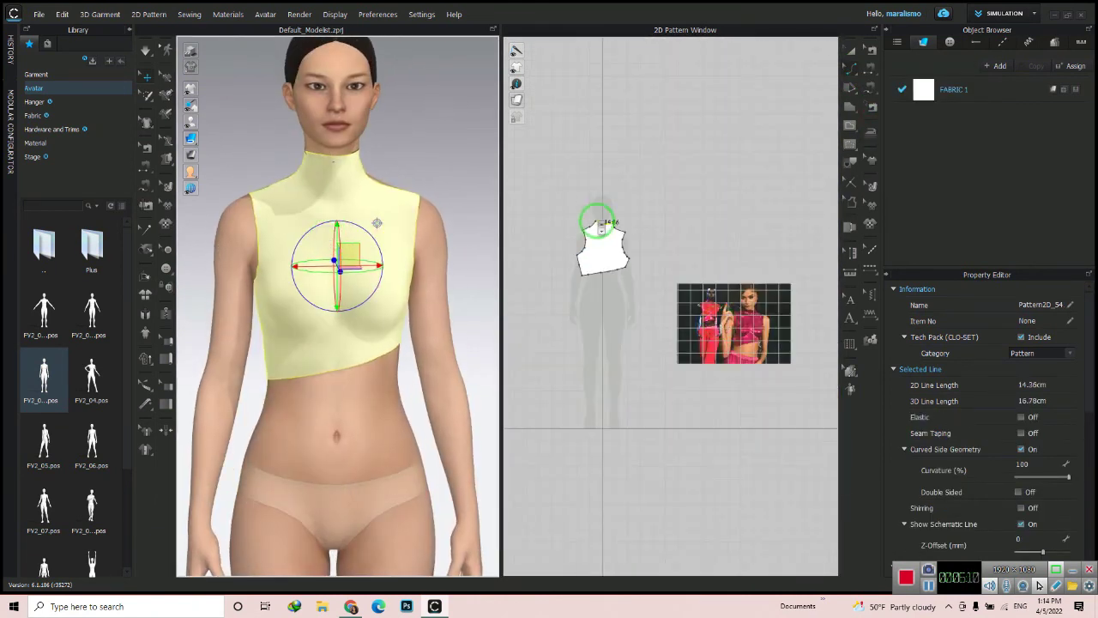
pyautogui.scroll(10, 675, 329)
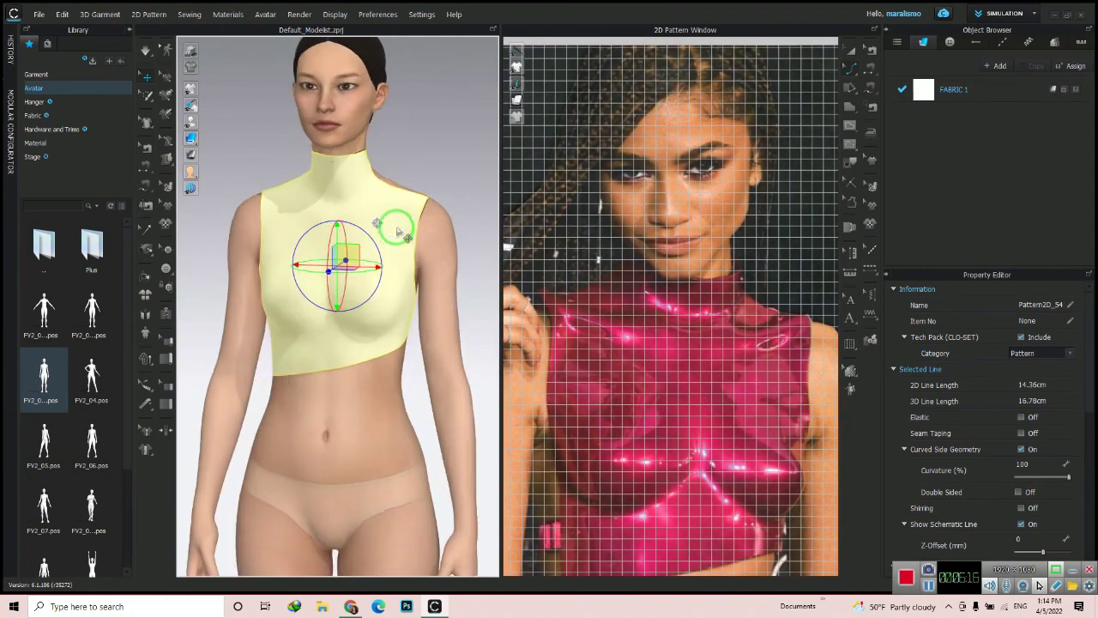
# Step: Convert the sharp point on the bodice's left edge into a curve point
pyautogui.scroll(-3, 394, 231)
pyautogui.scroll(-5, 549, 187)
pyautogui.scroll(5, 532, 202)
pyautogui.scroll(5, 562, 266)
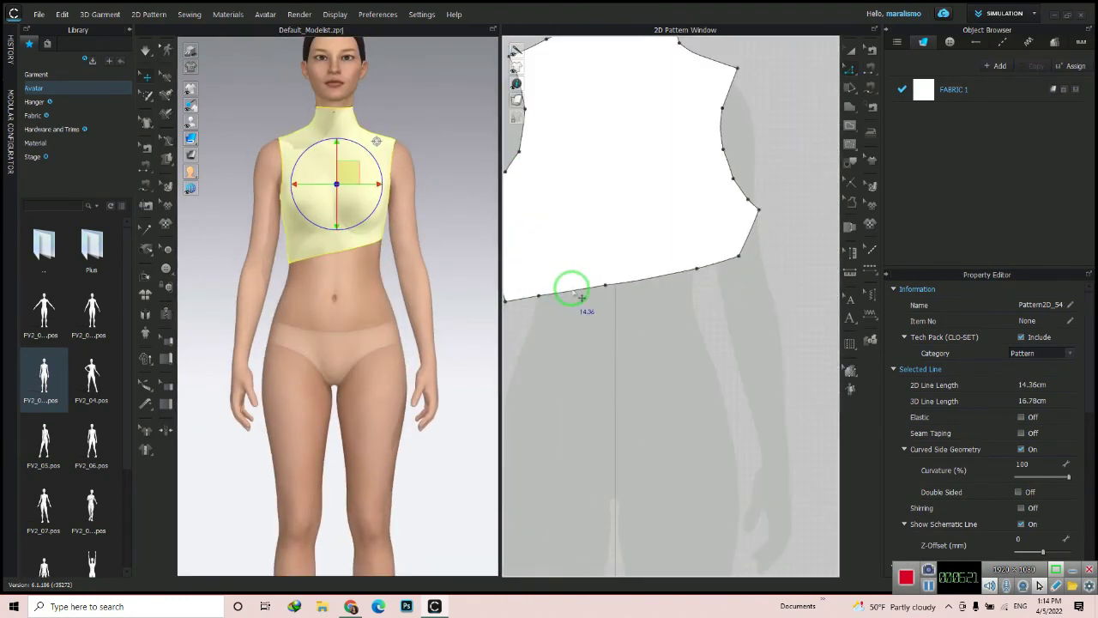
pyautogui.click(535, 296)
pyautogui.click(604, 284)
pyautogui.click(686, 282)
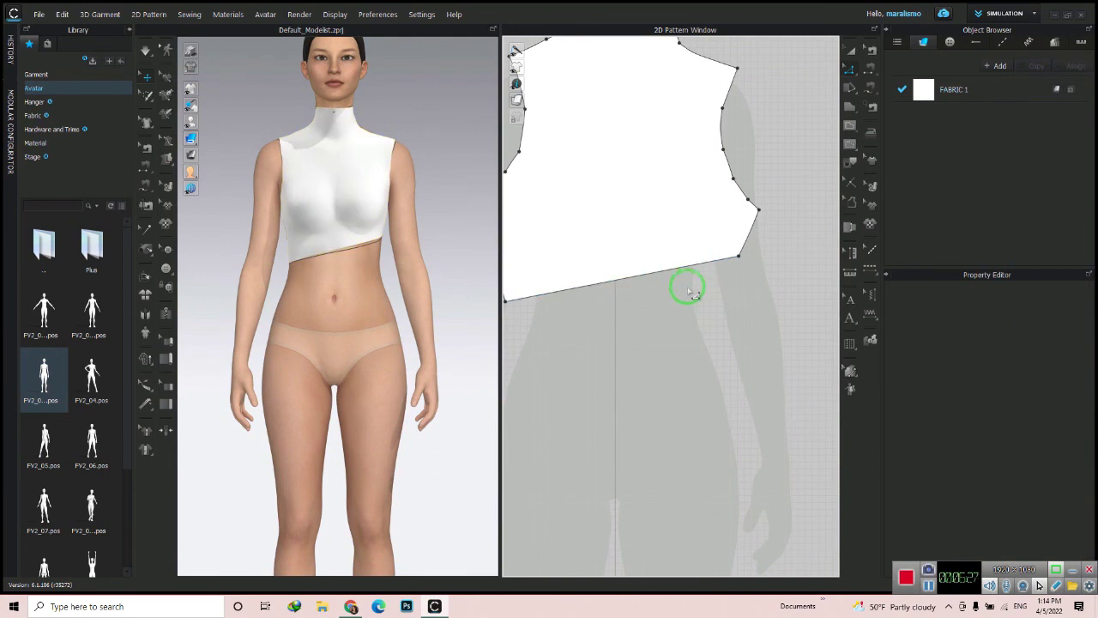
pyautogui.scroll(-3, 686, 282)
pyautogui.moveTo(386, 283)
pyautogui.mouseDown(button='right')
pyautogui.moveTo(246, 282)
pyautogui.moveTo(311, 271)
pyautogui.moveTo(250, 265)
pyautogui.moveTo(377, 227)
pyautogui.mouseUp(button='right')
pyautogui.click(737, 263)
pyautogui.rightClick(550, 195)
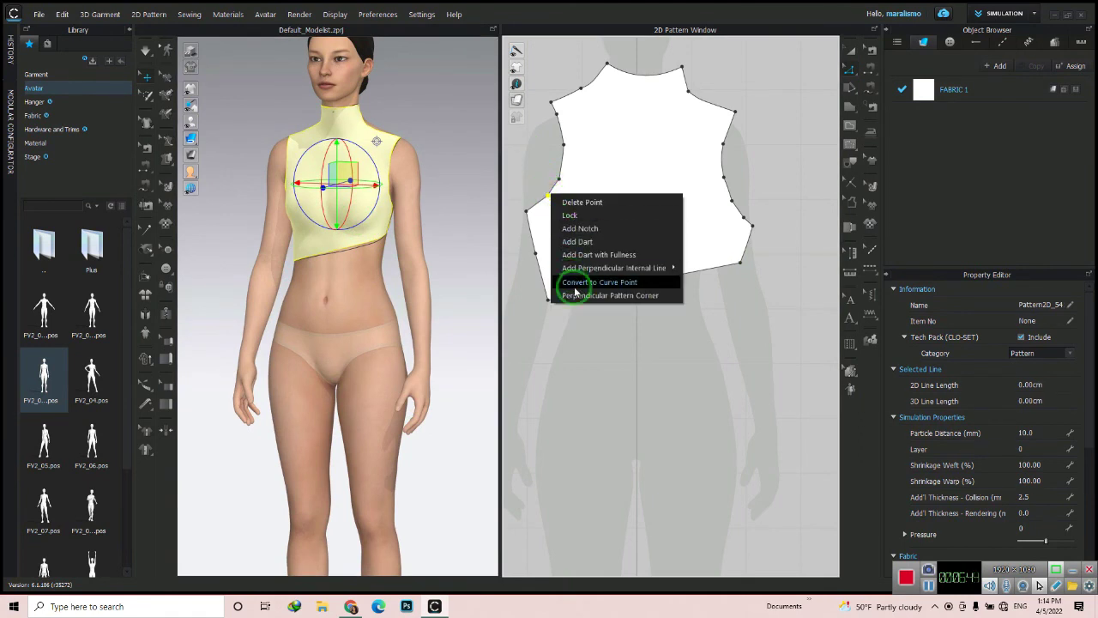
pyautogui.click(601, 279)
# Step: Add curve points to round off both the left and right armhole edges
pyautogui.click(850, 70)
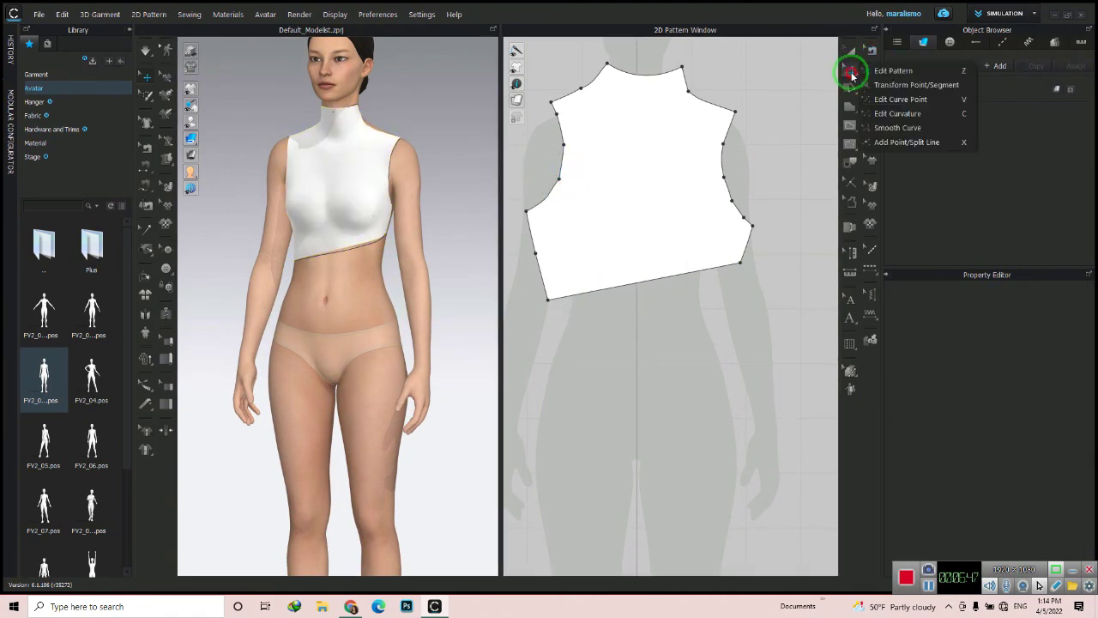
pyautogui.click(558, 176)
pyautogui.click(557, 142)
pyautogui.click(750, 215)
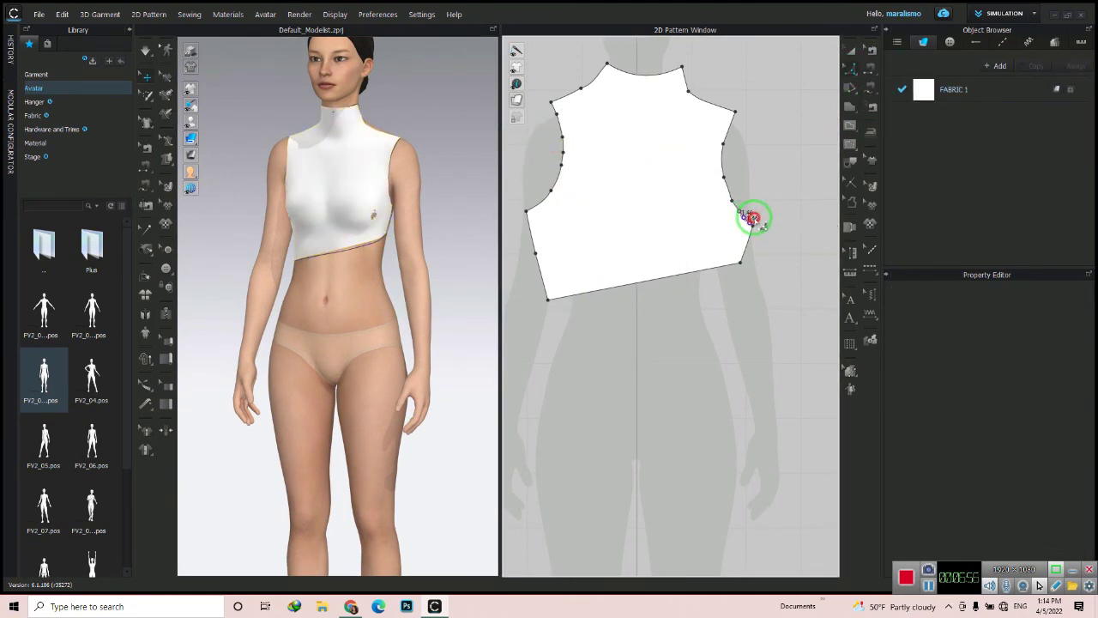
pyautogui.click(725, 178)
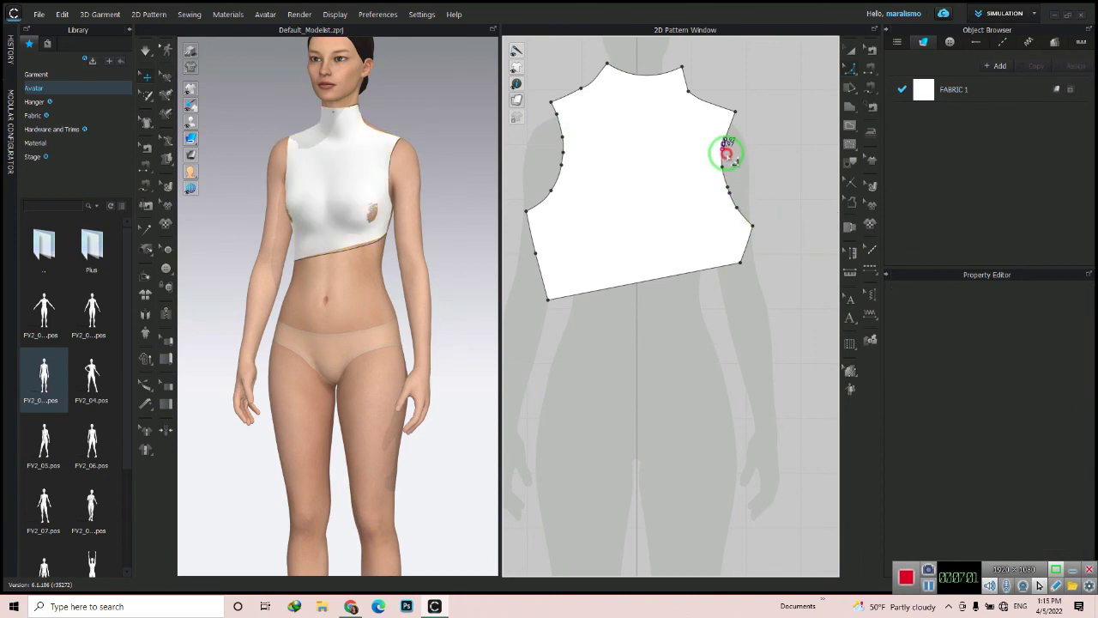
pyautogui.click(725, 147)
# Step: Inspect the smoothed bodice on the avatar from several angles, then select the garment and open its options
pyautogui.scroll(-10, 824, 225)
pyautogui.scroll(3, 343, 265)
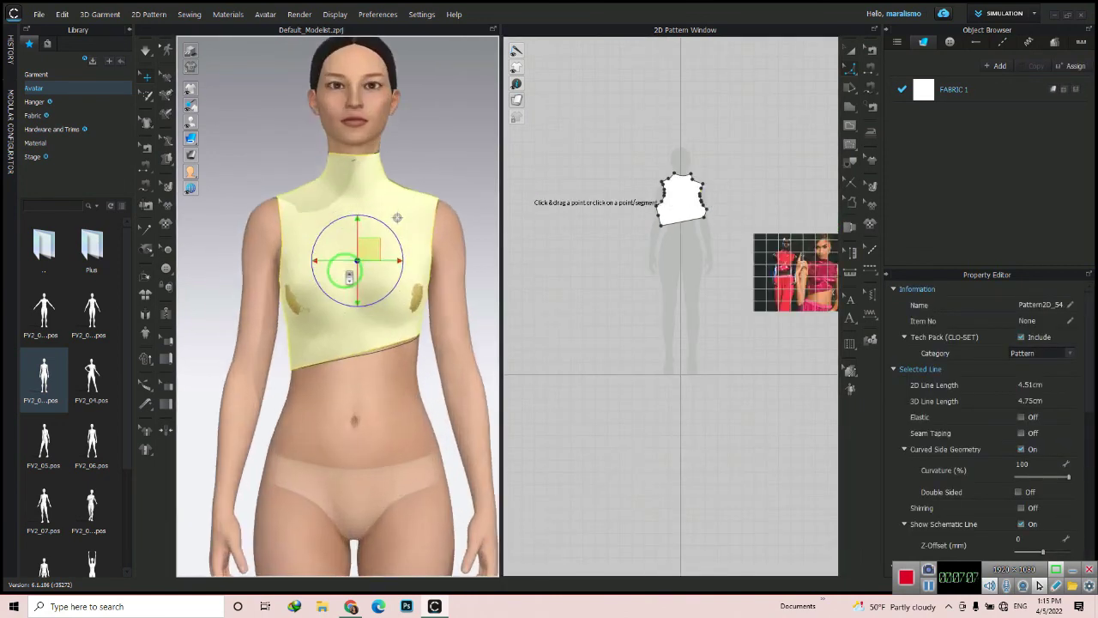
pyautogui.scroll(2, 363, 255)
pyautogui.scroll(5, 680, 228)
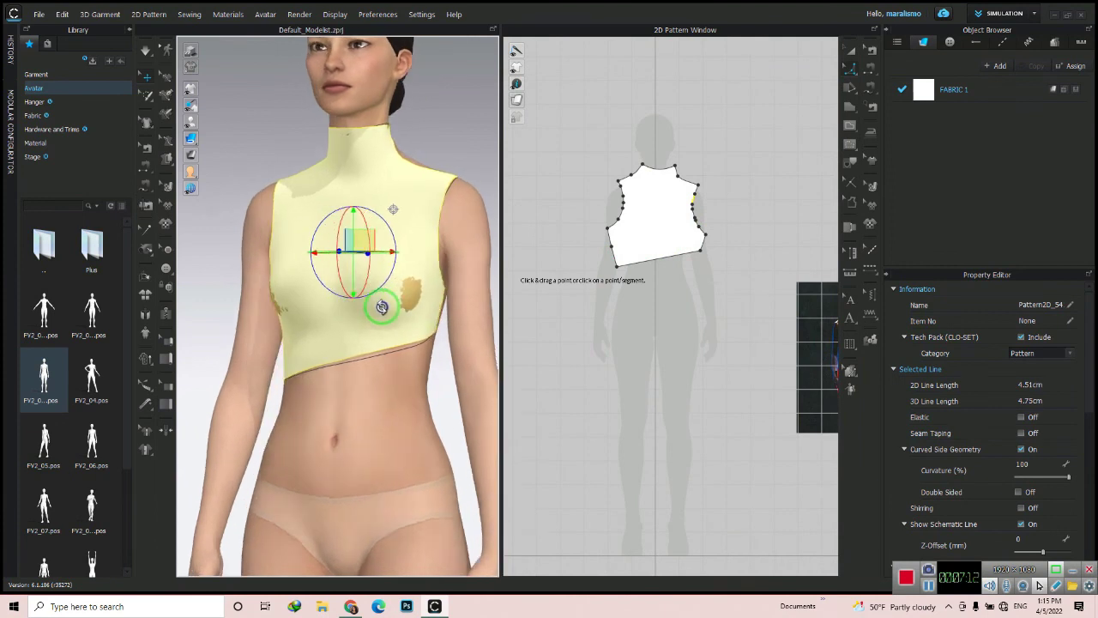
pyautogui.moveTo(372, 301); pyautogui.dragTo(387, 314, button='right')
pyautogui.scroll(3, 768, 292)
pyautogui.scroll(2, 768, 292)
pyautogui.scroll(-8, 768, 292)
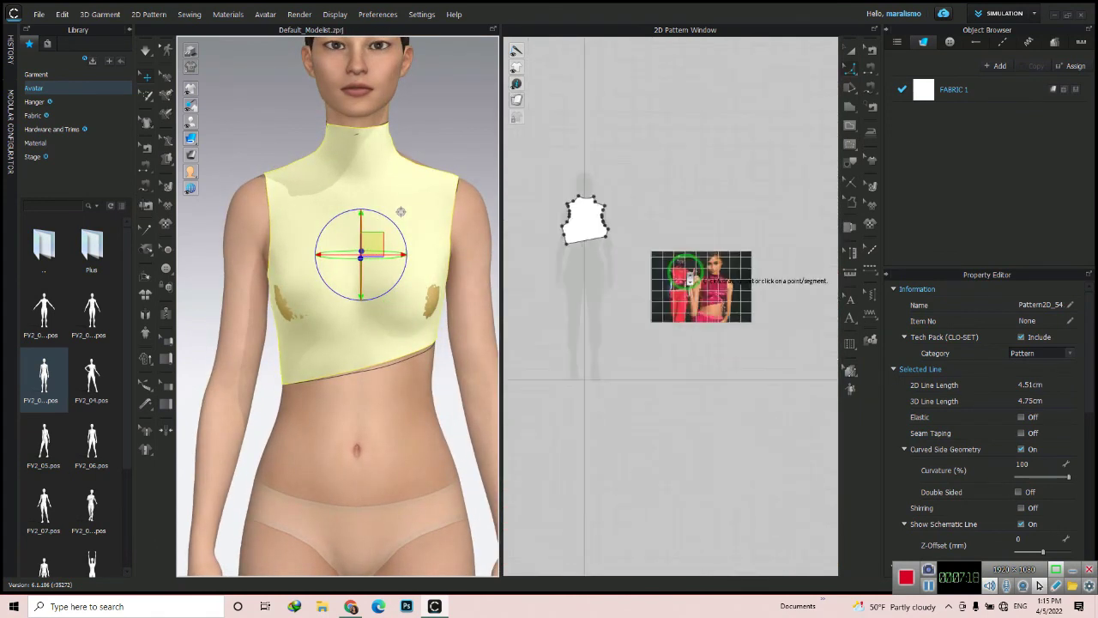
pyautogui.scroll(8, 605, 184)
pyautogui.moveTo(481, 191); pyautogui.dragTo(412, 196, button='right')
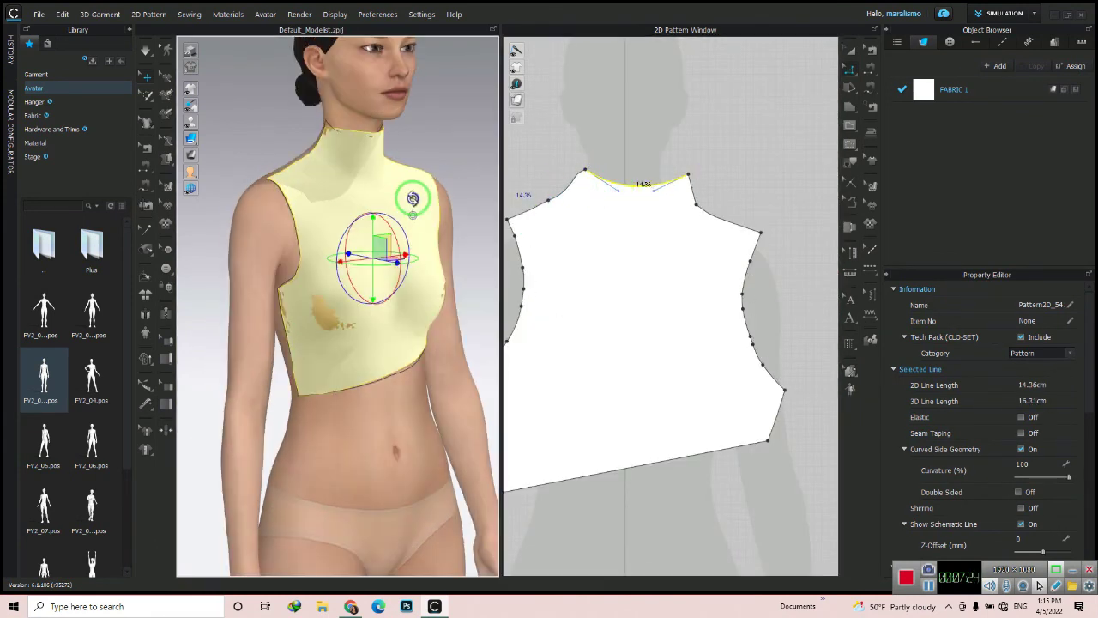
pyautogui.moveTo(412, 135)
pyautogui.mouseDown(button='right')
pyautogui.moveTo(400, 264)
pyautogui.moveTo(257, 115)
pyautogui.mouseUp(button='right')
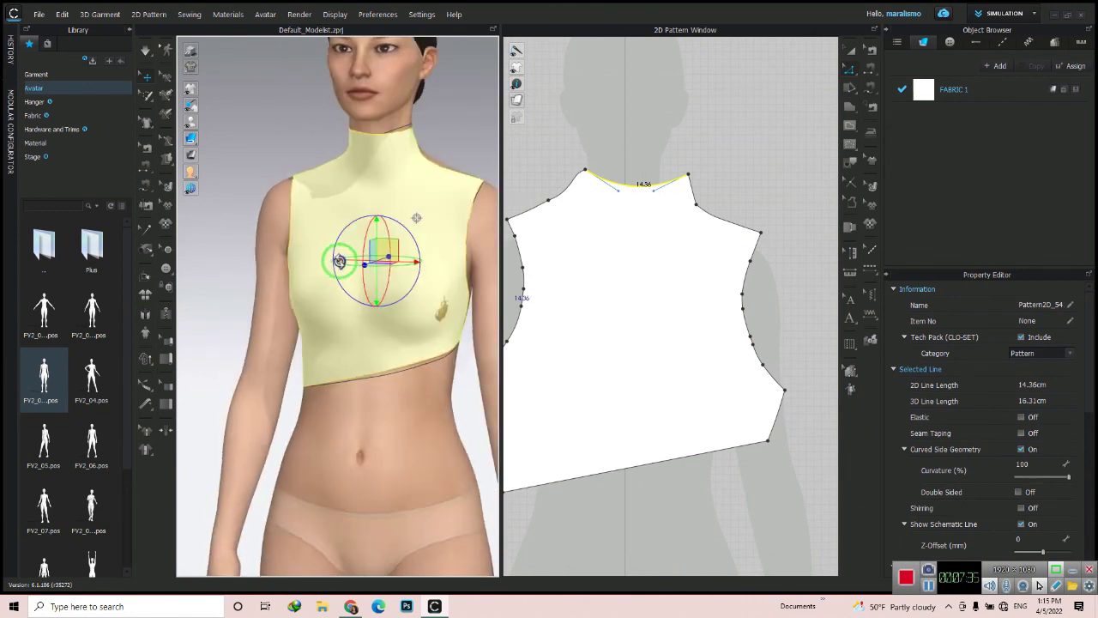
pyautogui.click(257, 115)
pyautogui.scroll(-5, 361, 189)
pyautogui.scroll(5, 304, 284)
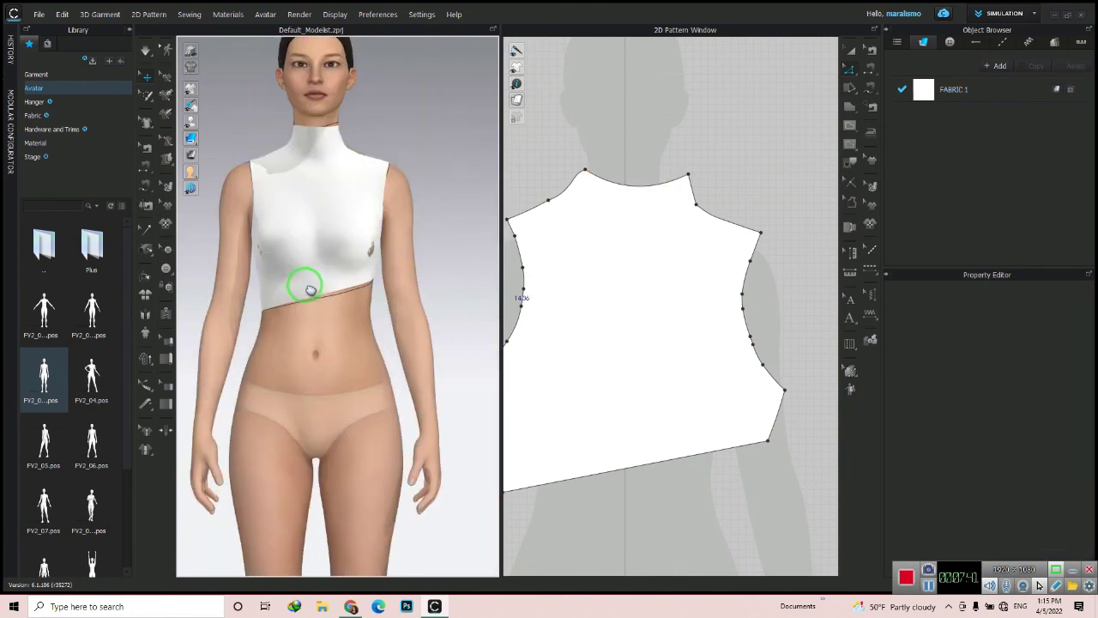
pyautogui.moveTo(304, 284)
pyautogui.mouseDown(button='right')
pyautogui.moveTo(274, 266)
pyautogui.moveTo(367, 251)
pyautogui.moveTo(314, 201)
pyautogui.mouseUp(button='right')
pyautogui.click(313, 200)
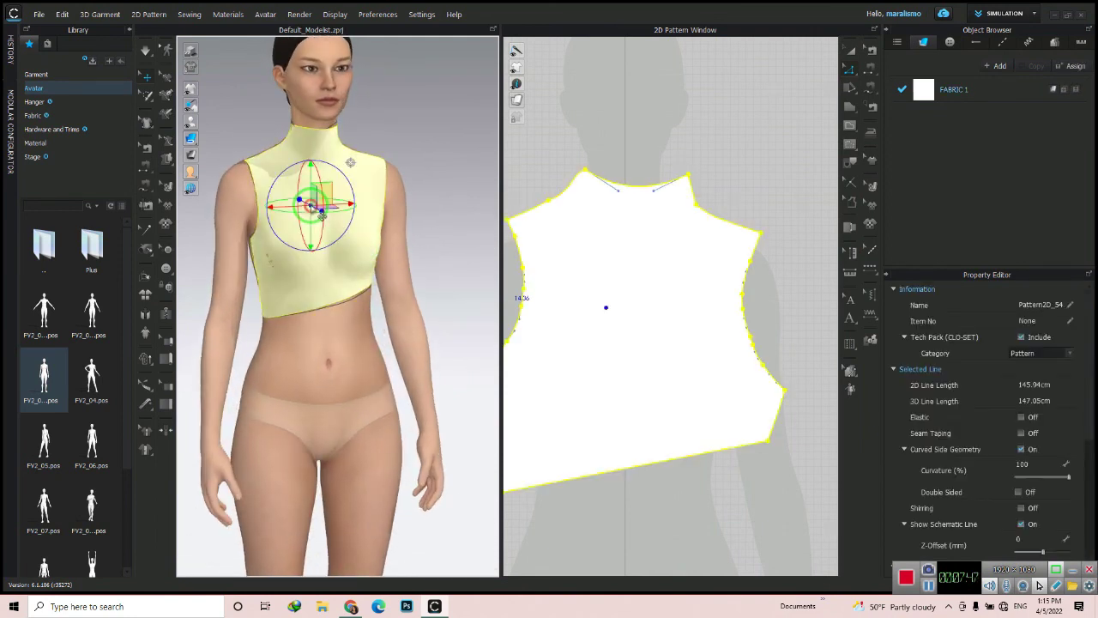
pyautogui.rightClick(314, 204)
# Step: Switch to the UV Editor and move the bodice UVs into the 0–1 square
pyautogui.click(1003, 14)
pyautogui.click(996, 160)
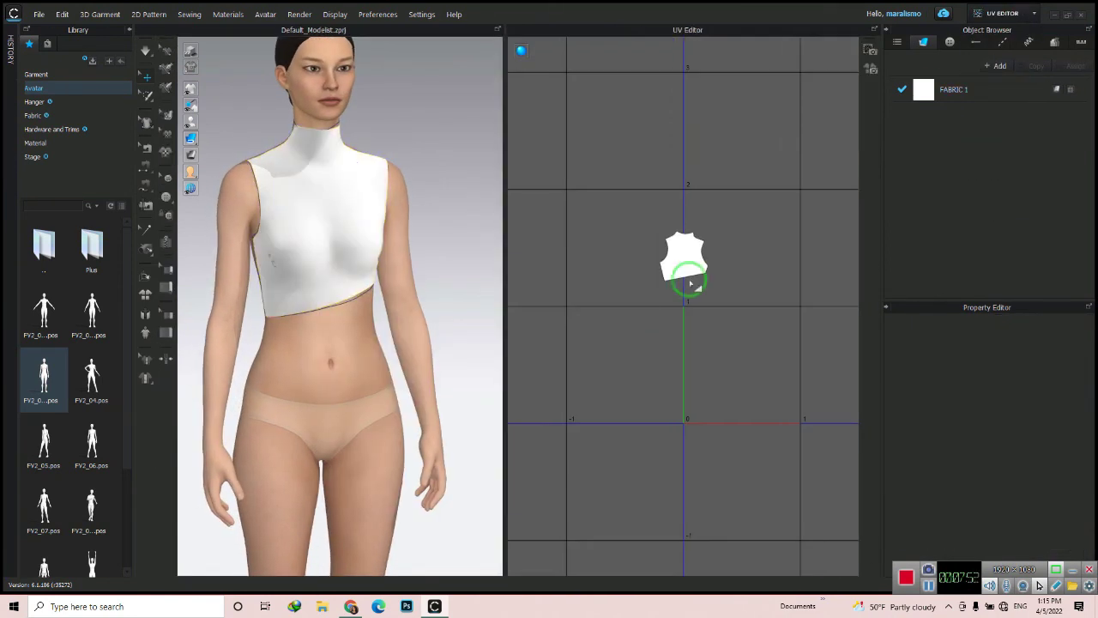
pyautogui.moveTo(690, 257); pyautogui.dragTo(734, 363)
# Step: Export the selected garment as a thin, unwelded OBJ named BODICE, then minimize CLO 3D
pyautogui.click(762, 129)
pyautogui.click(39, 14)
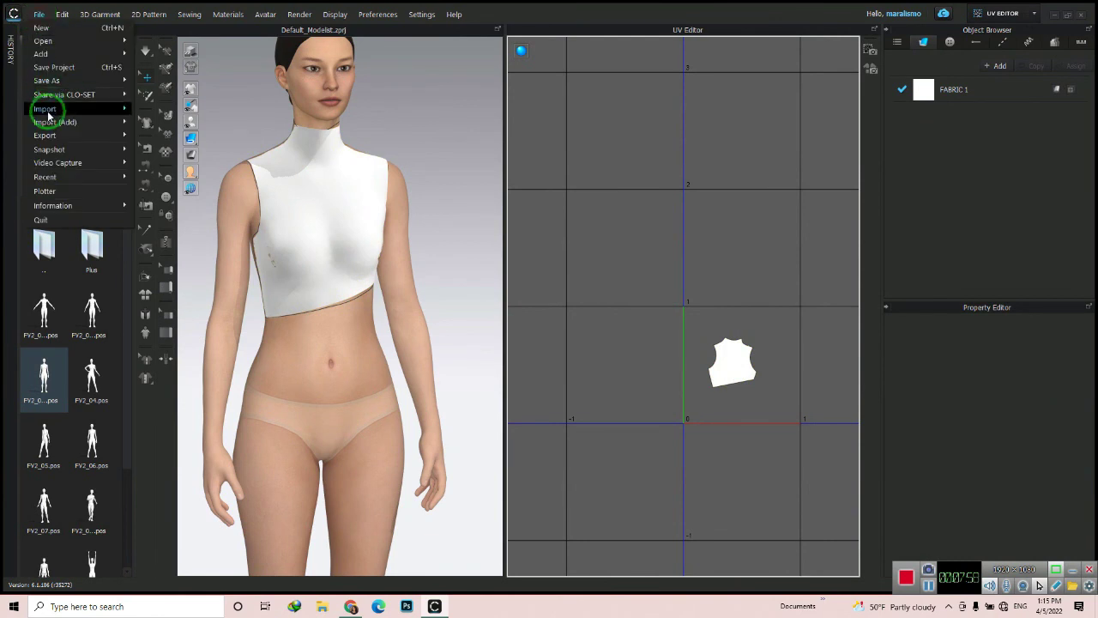
pyautogui.click(180, 230)
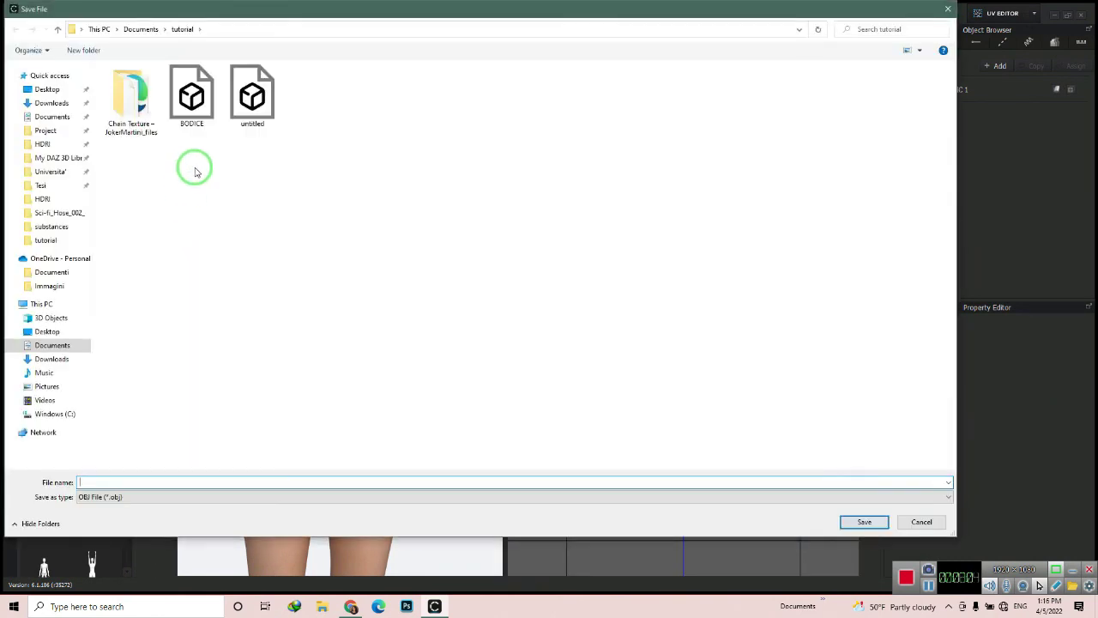
pyautogui.write('bodice')
pyautogui.press('Return')
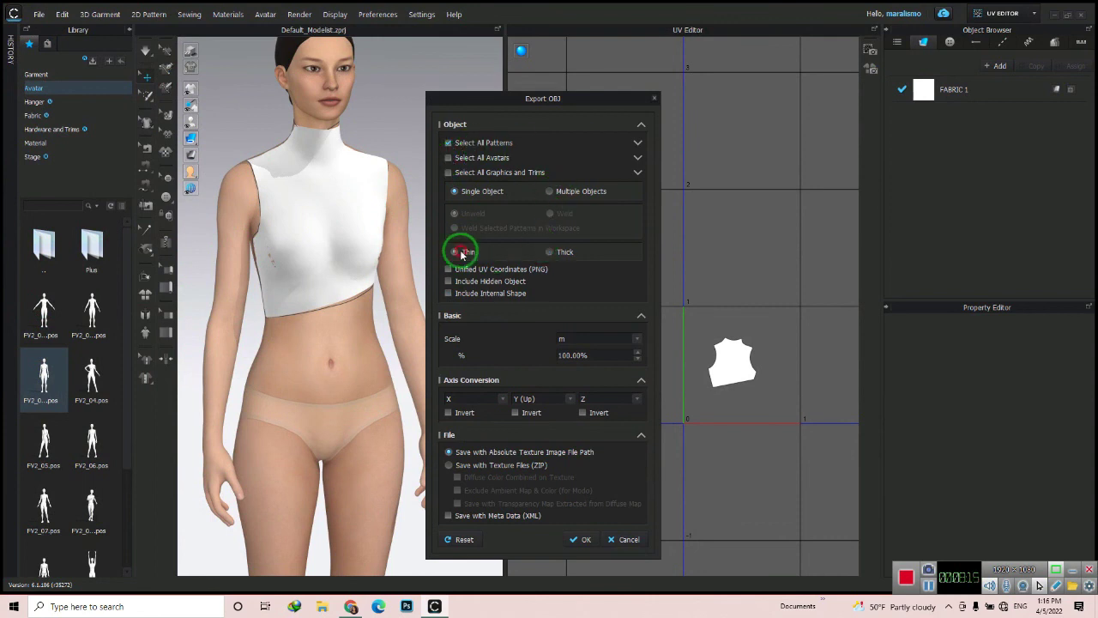
pyautogui.click(461, 253)
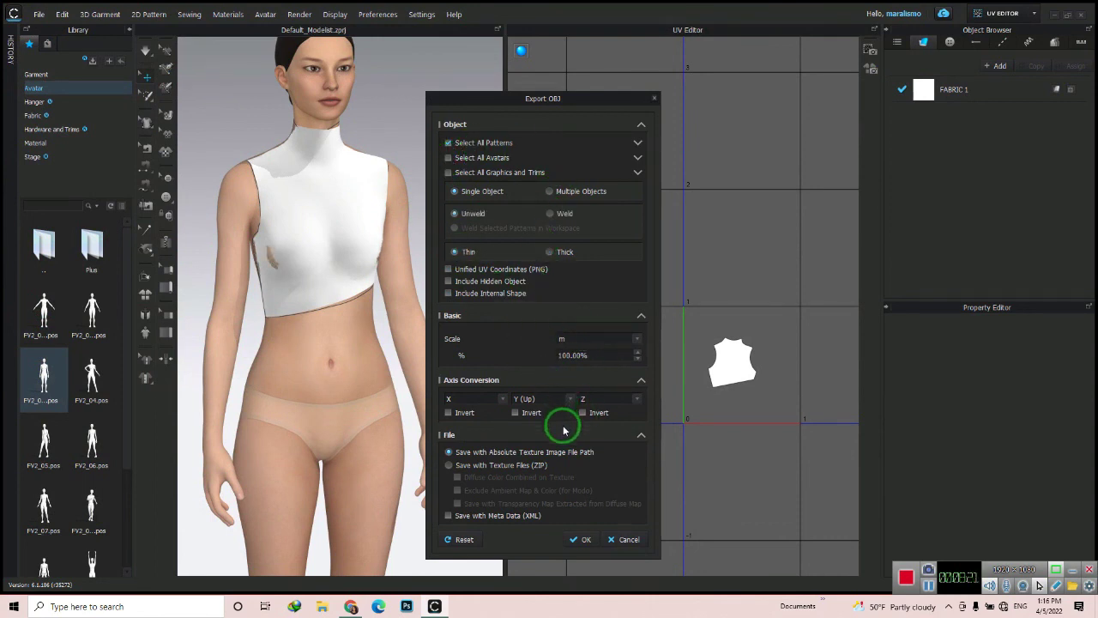
pyautogui.click(580, 538)
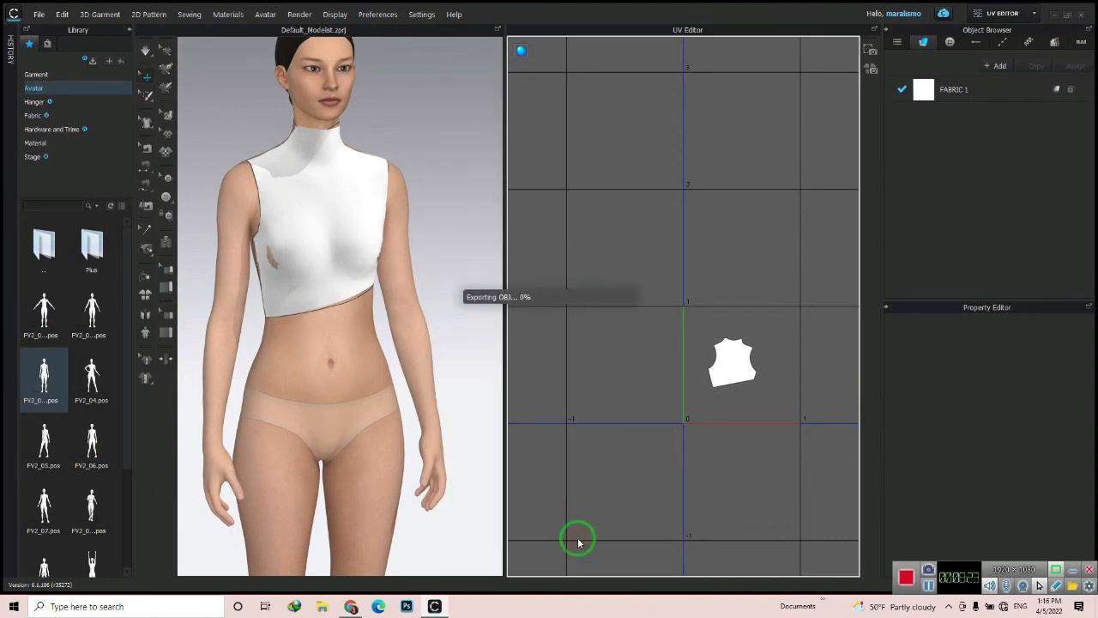
pyautogui.click(1059, 13)
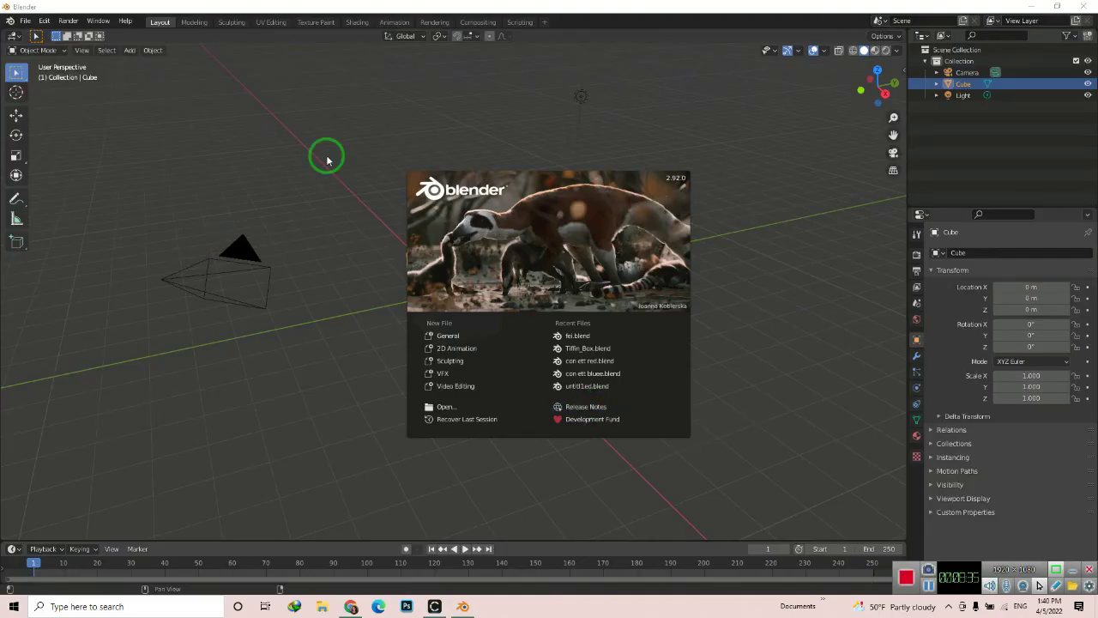
# Step: Delete the default cube and import bodice2.obj as a Wavefront OBJ
pyautogui.click(326, 157)
pyautogui.press('Delete')
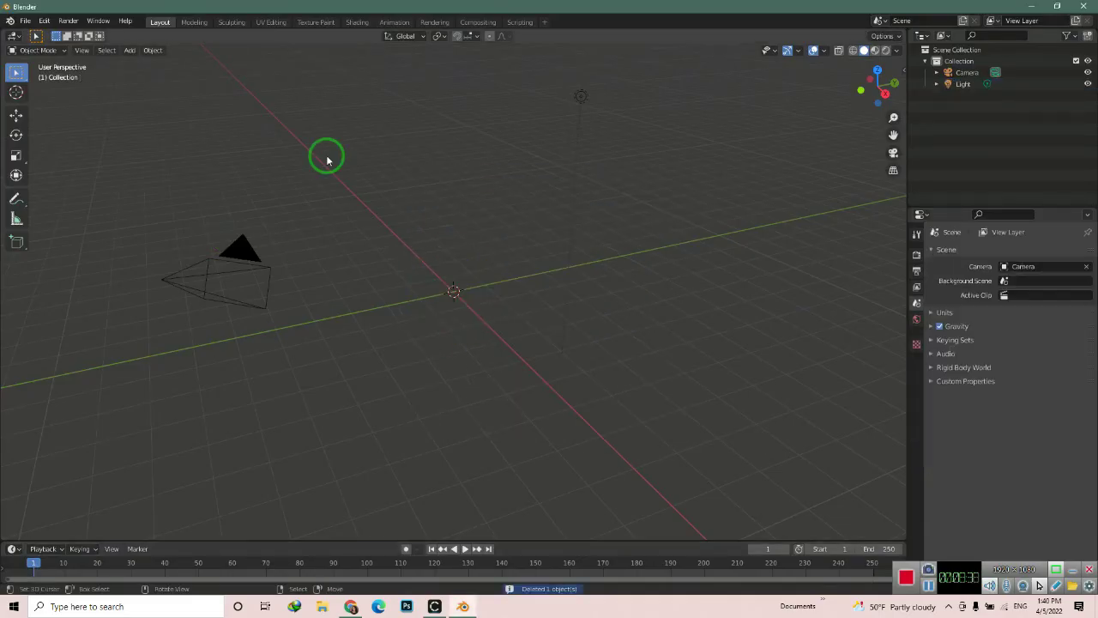
pyautogui.click(28, 22)
pyautogui.moveTo(43, 174)
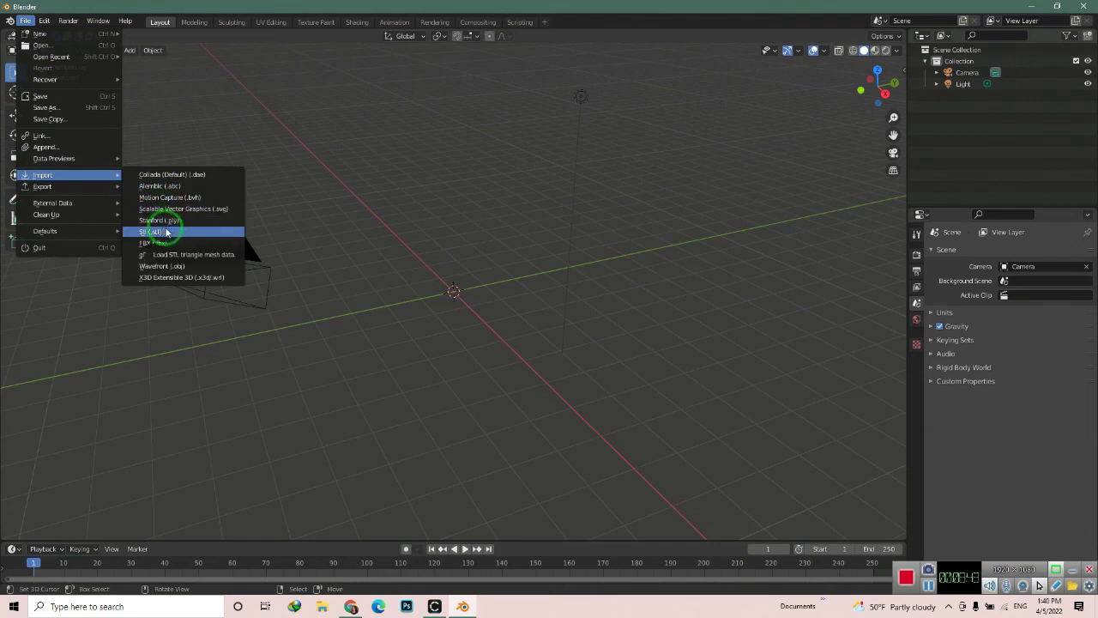
pyautogui.click(164, 269)
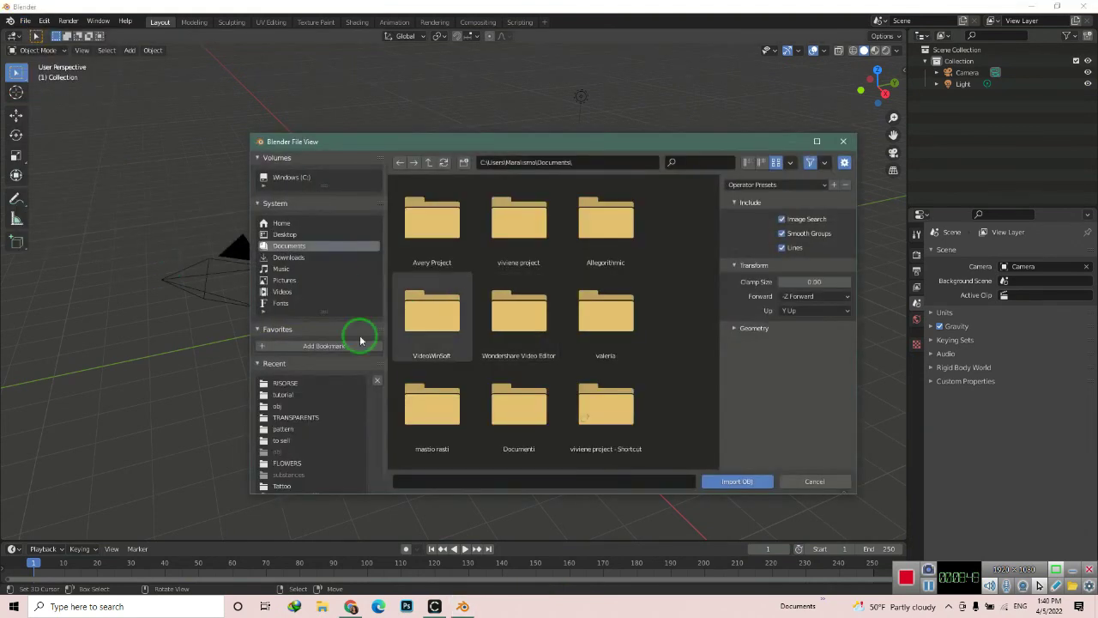
pyautogui.click(283, 394)
pyautogui.click(624, 317)
pyautogui.doubleClick(592, 344)
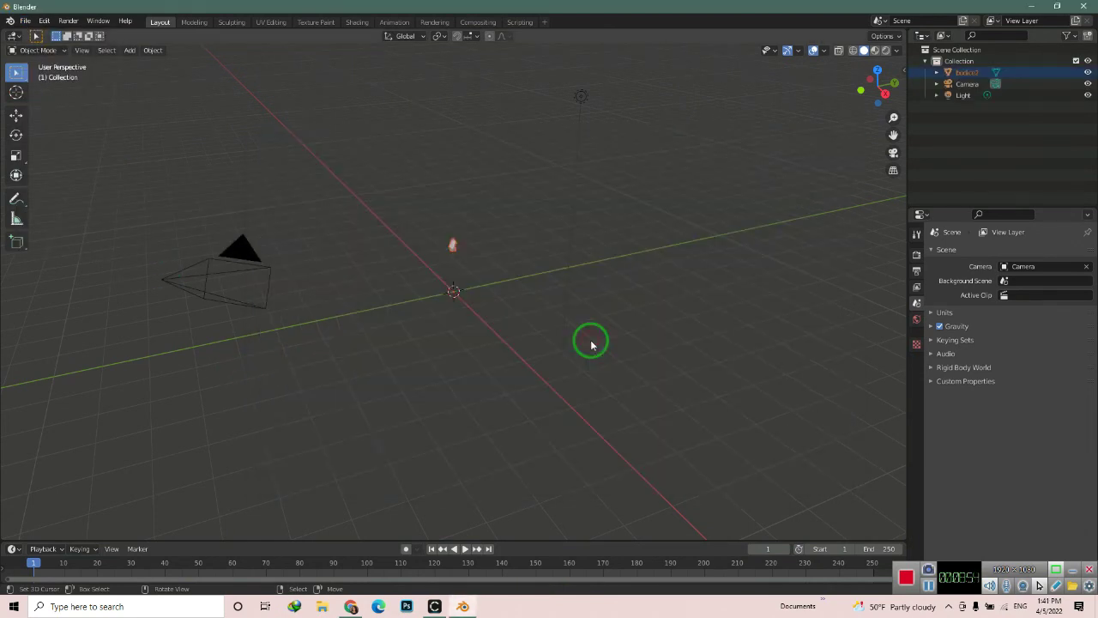
# Step: In front view, mirror the bodice along the global X axis
pyautogui.click(861, 89)
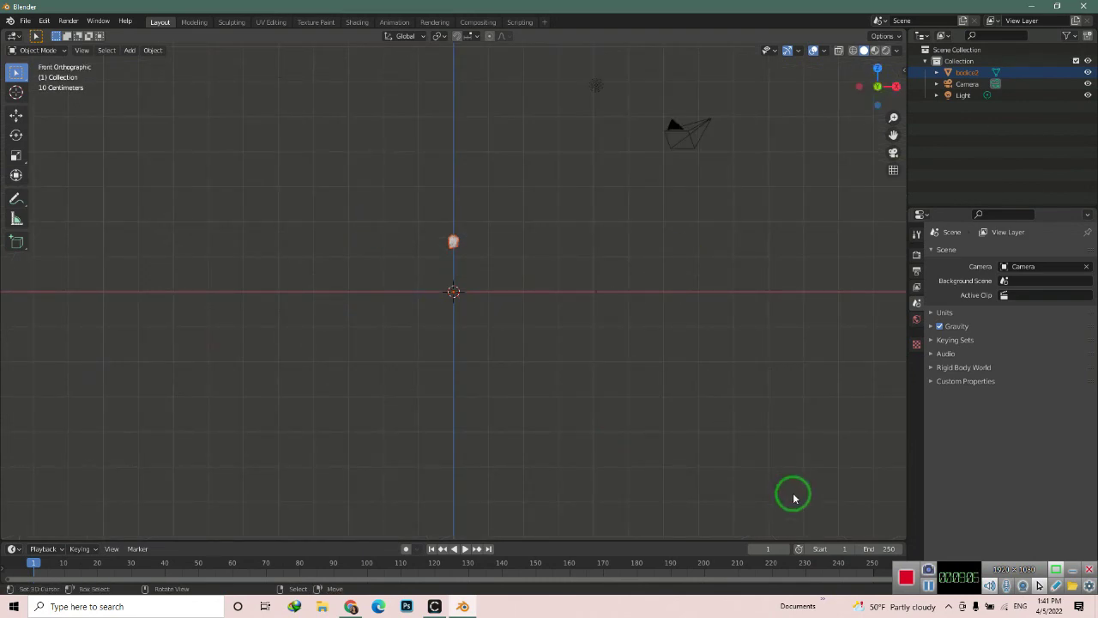
pyautogui.scroll(6, 441, 246)
pyautogui.scroll(4, 455, 403)
pyautogui.scroll(5, 475, 365)
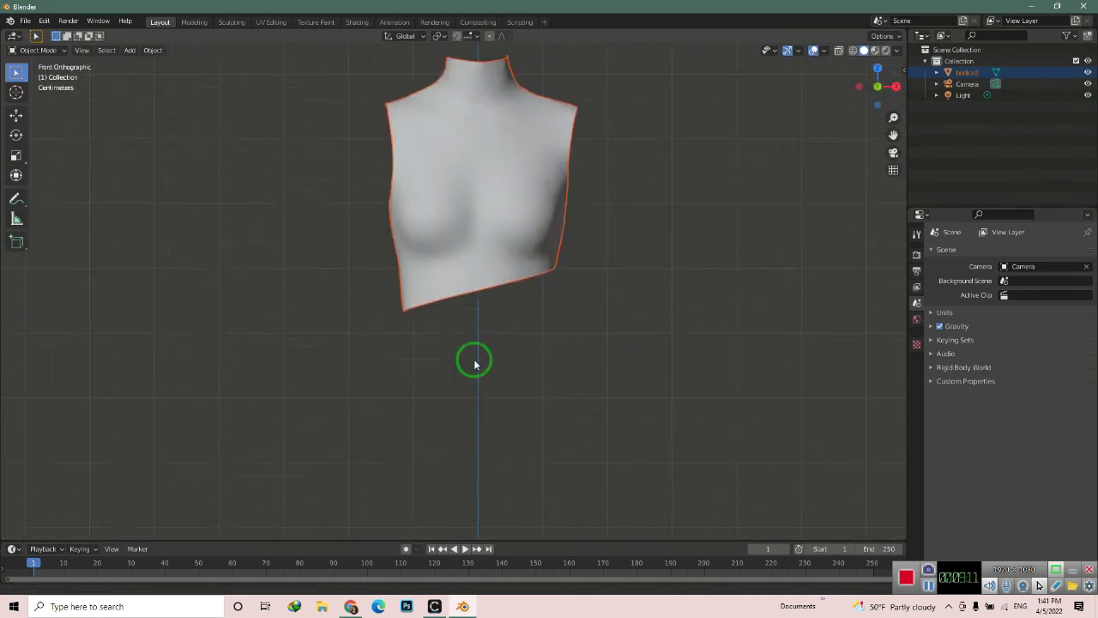
pyautogui.scroll(-1, 480, 284)
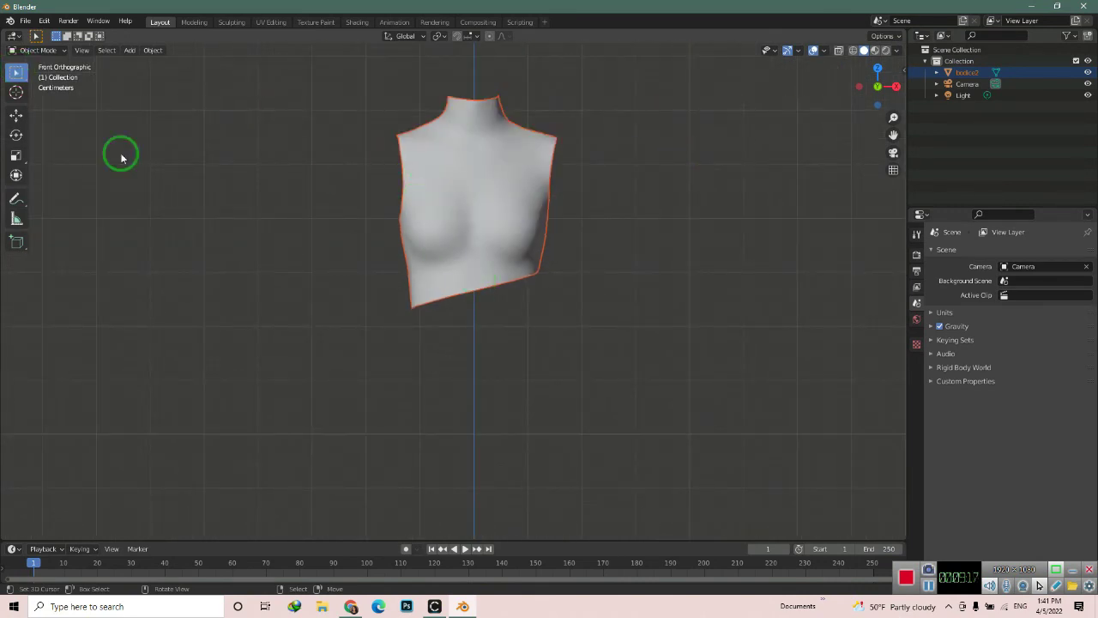
pyautogui.press('F3')
pyautogui.write('mir')
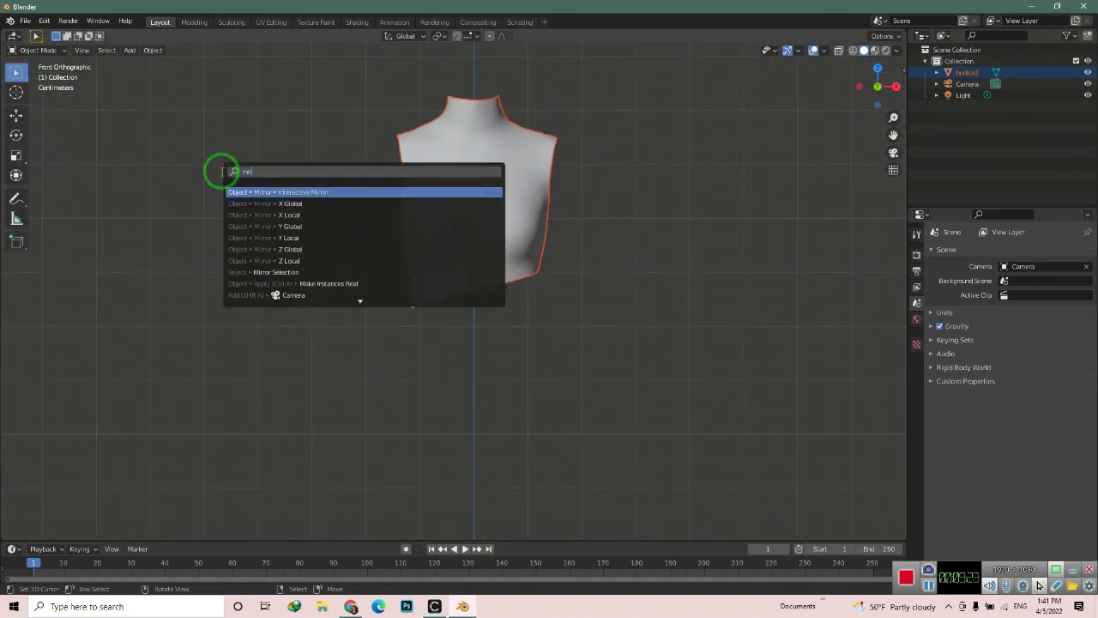
pyautogui.click(254, 190)
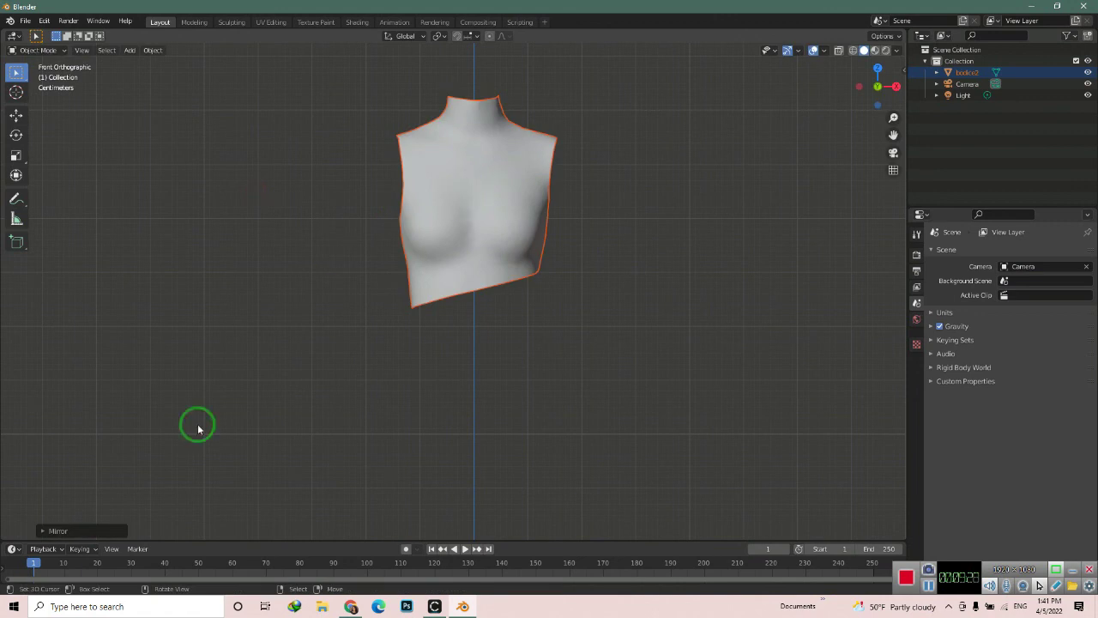
pyautogui.click(109, 504)
pyautogui.click(109, 505)
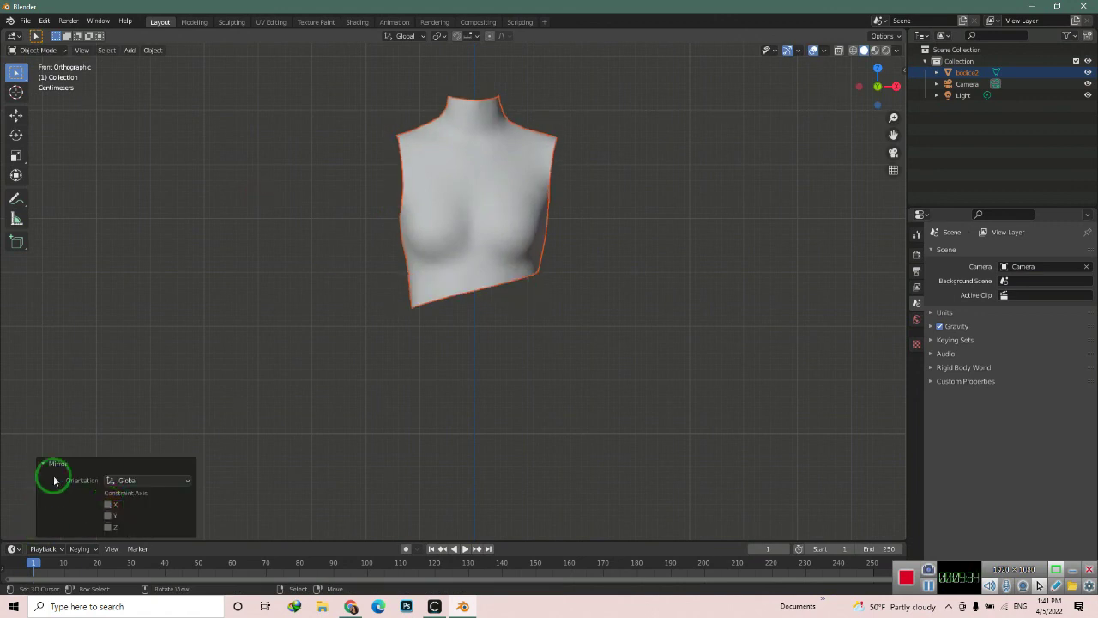
pyautogui.click(53, 465)
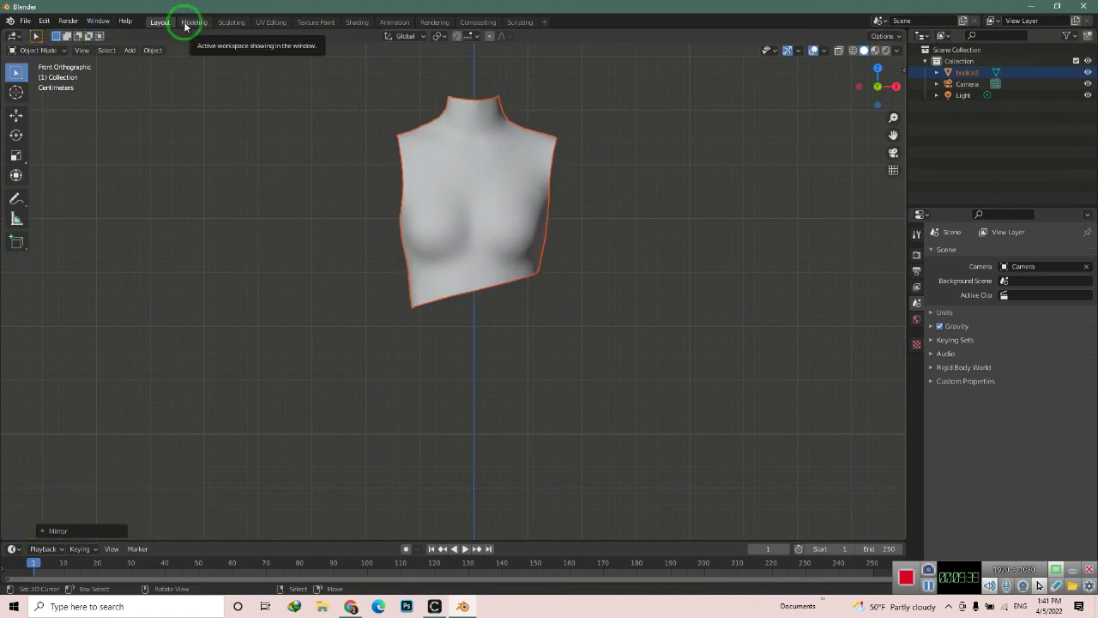
# Step: Switch to the Sculpting workspace and put the bodice2 mesh into Sculpt Mode
pyautogui.click(227, 22)
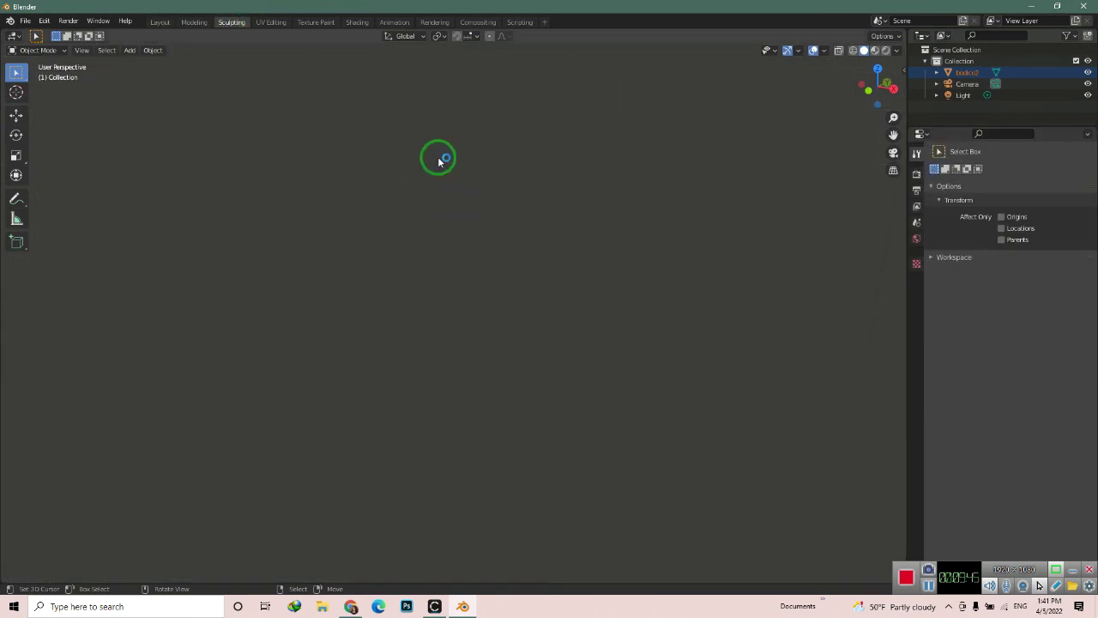
pyautogui.keyDown('shift'); pyautogui.moveTo(480, 223); pyautogui.dragTo(509, 429, button='middle'); pyautogui.keyUp('shift')
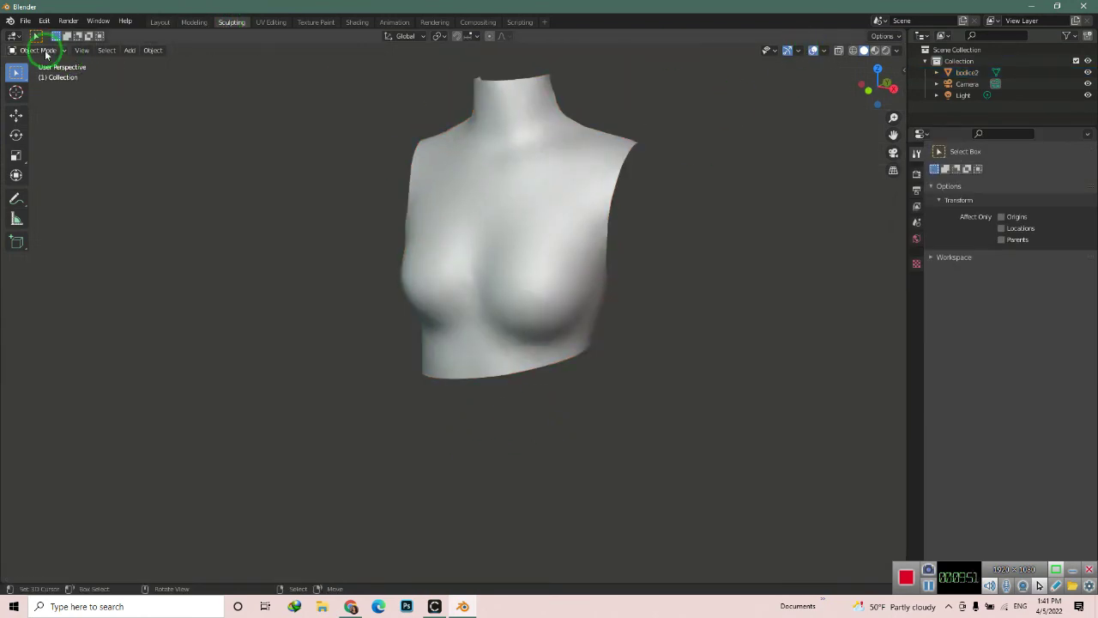
pyautogui.click(965, 72)
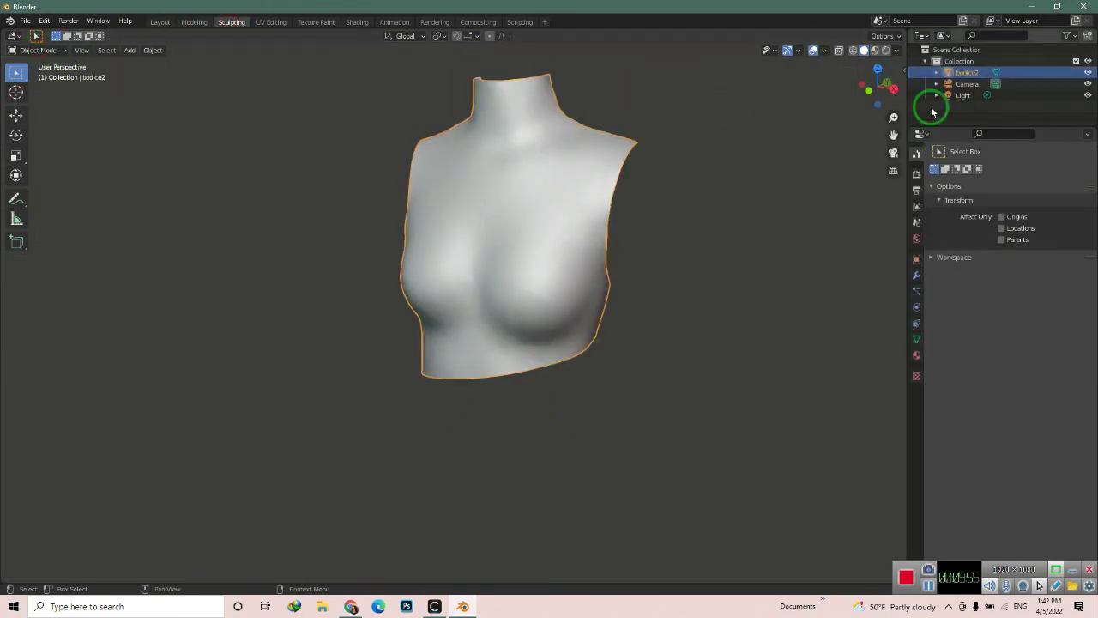
pyautogui.click(67, 50)
pyautogui.click(41, 93)
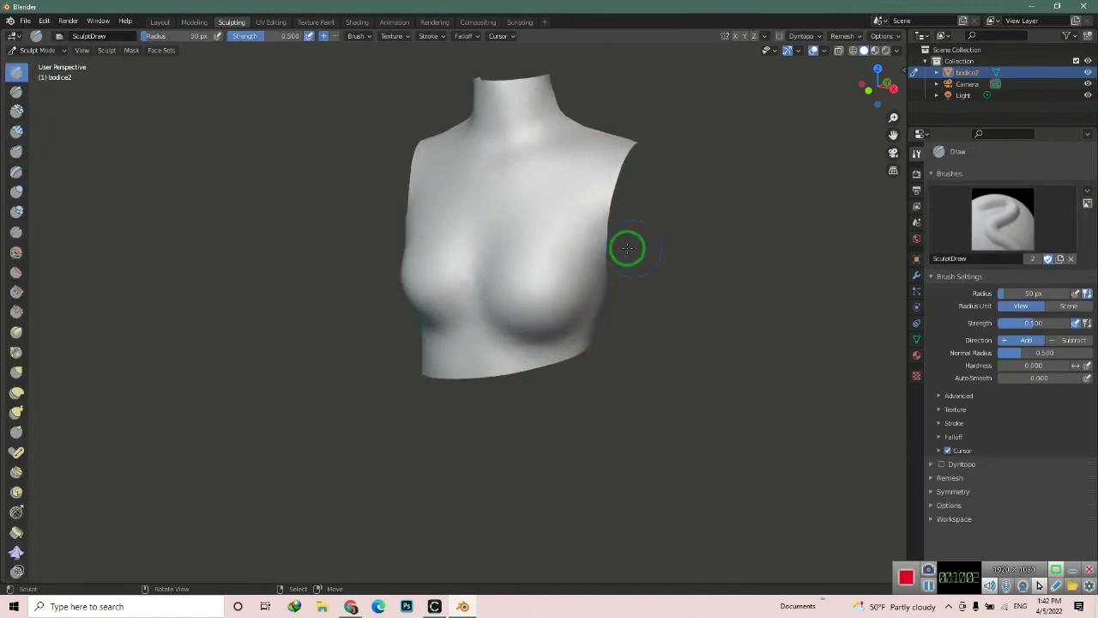
# Step: Reshape the bust with the Draw and Elastic Deform brushes
pyautogui.moveTo(628, 248); pyautogui.dragTo(540, 358, button='middle')
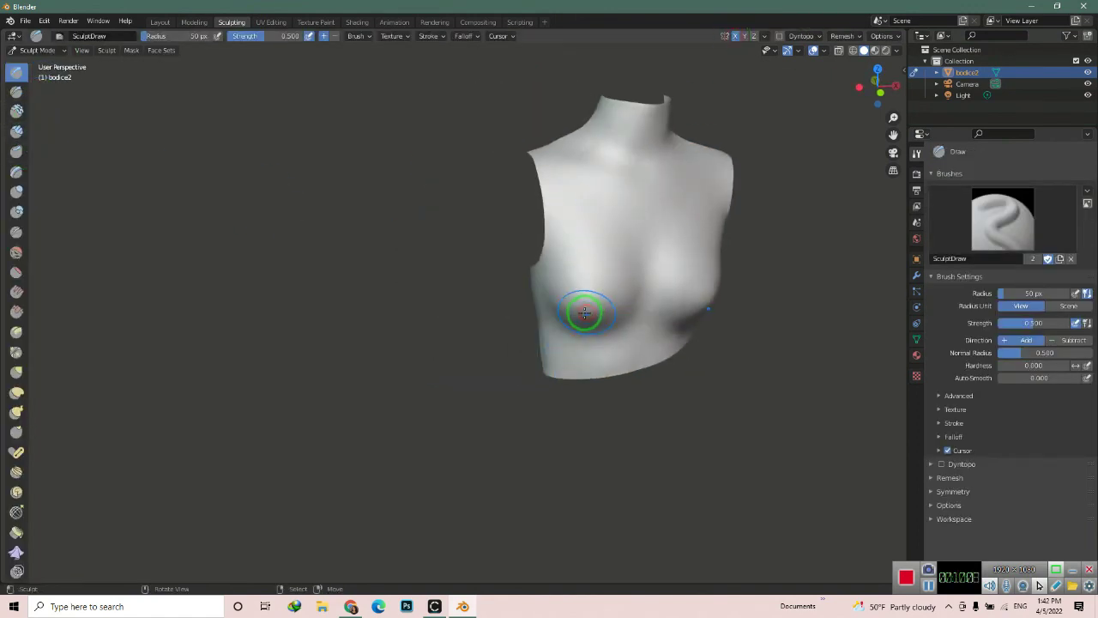
pyautogui.moveTo(584, 313); pyautogui.dragTo(383, 276)
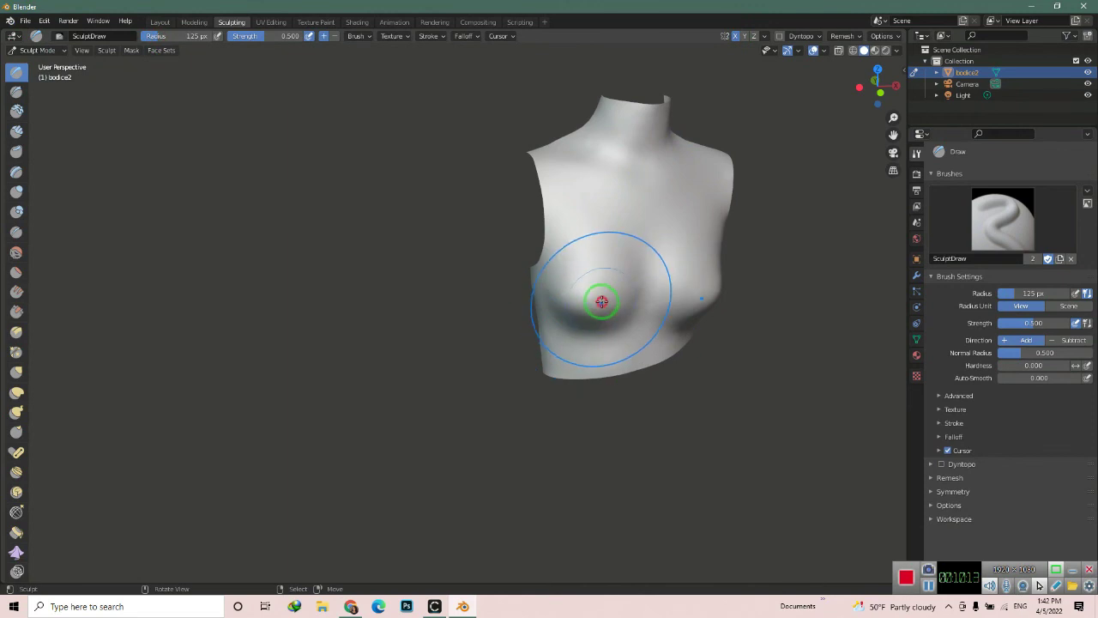
pyautogui.moveTo(601, 300); pyautogui.dragTo(618, 291)
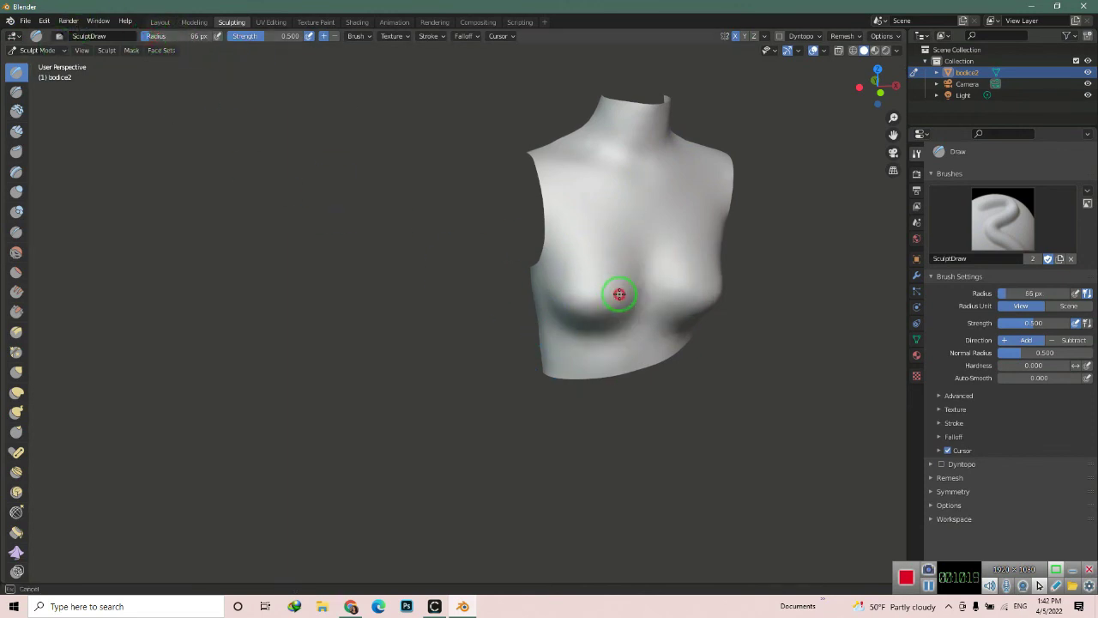
pyautogui.click(16, 392)
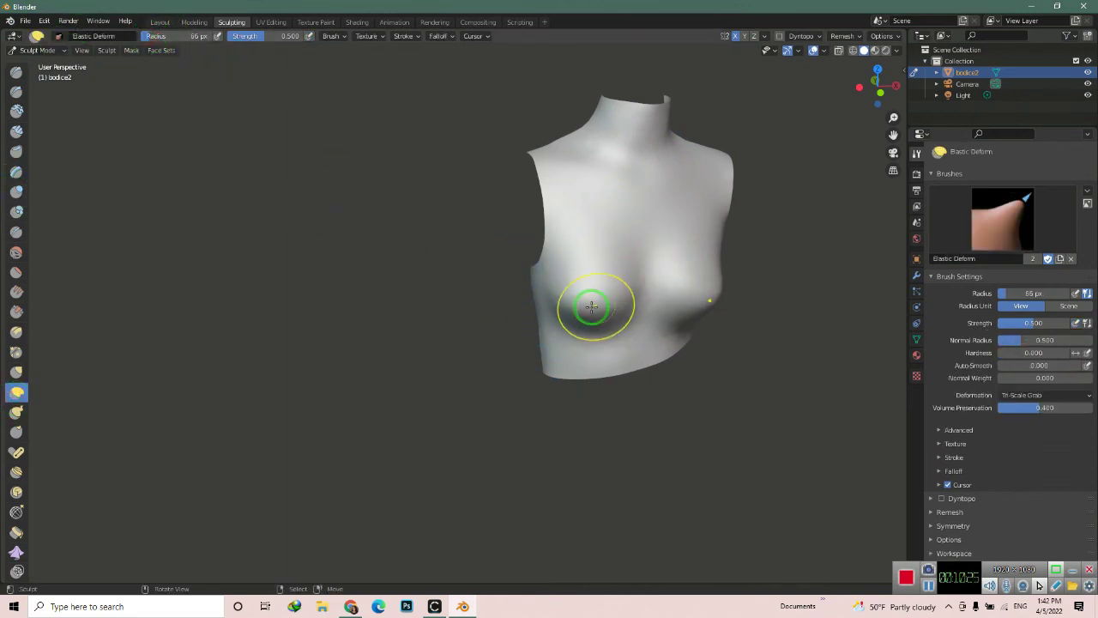
pyautogui.moveTo(630, 284)
pyautogui.mouseDown(button='middle')
pyautogui.moveTo(588, 346)
pyautogui.moveTo(397, 275)
pyautogui.moveTo(490, 405)
pyautogui.mouseUp(button='middle')
pyautogui.moveTo(527, 312); pyautogui.dragTo(539, 318)
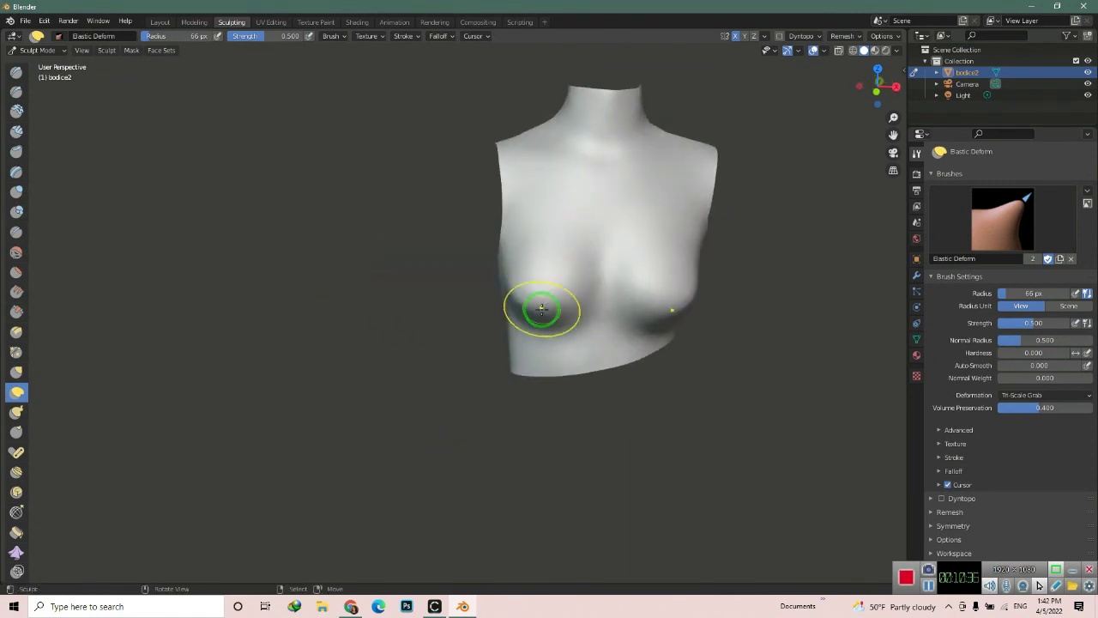
pyautogui.moveTo(539, 318)
pyautogui.mouseDown(button='middle')
pyautogui.moveTo(574, 363)
pyautogui.moveTo(473, 289)
pyautogui.moveTo(466, 380)
pyautogui.moveTo(586, 148)
pyautogui.mouseUp(button='middle')
# Step: Switch to the Draw Sharp brush and carve a first stroke into the upper chest
pyautogui.click(17, 91)
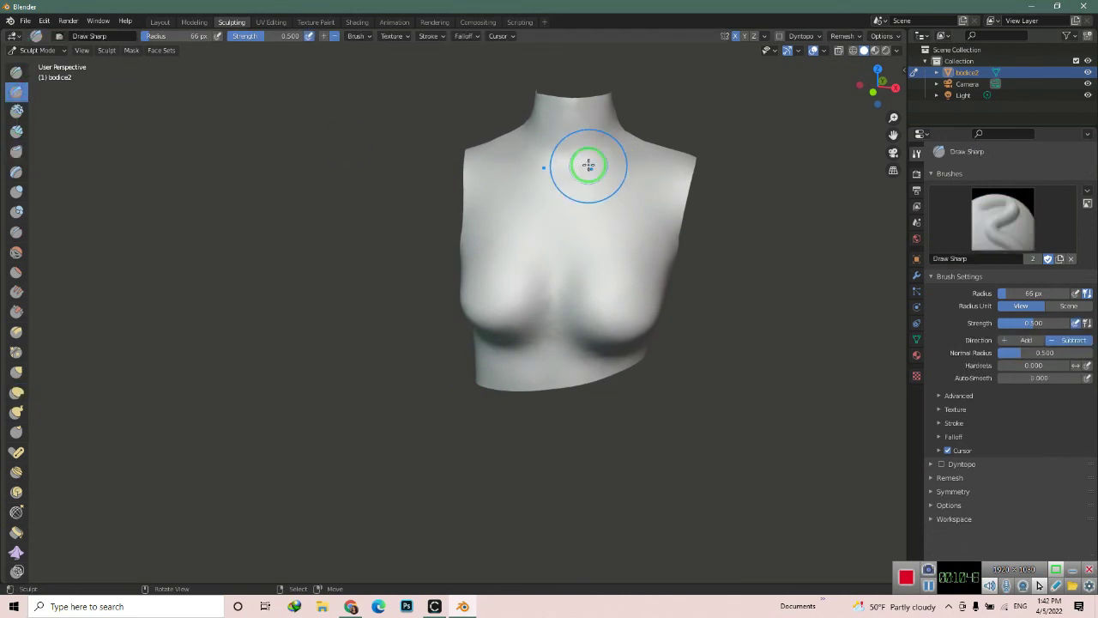
pyautogui.moveTo(569, 171)
pyautogui.mouseDown(button='middle')
pyautogui.moveTo(589, 245)
pyautogui.moveTo(603, 112)
pyautogui.moveTo(564, 296)
pyautogui.moveTo(627, 127)
pyautogui.moveTo(564, 170)
pyautogui.mouseUp(button='middle')
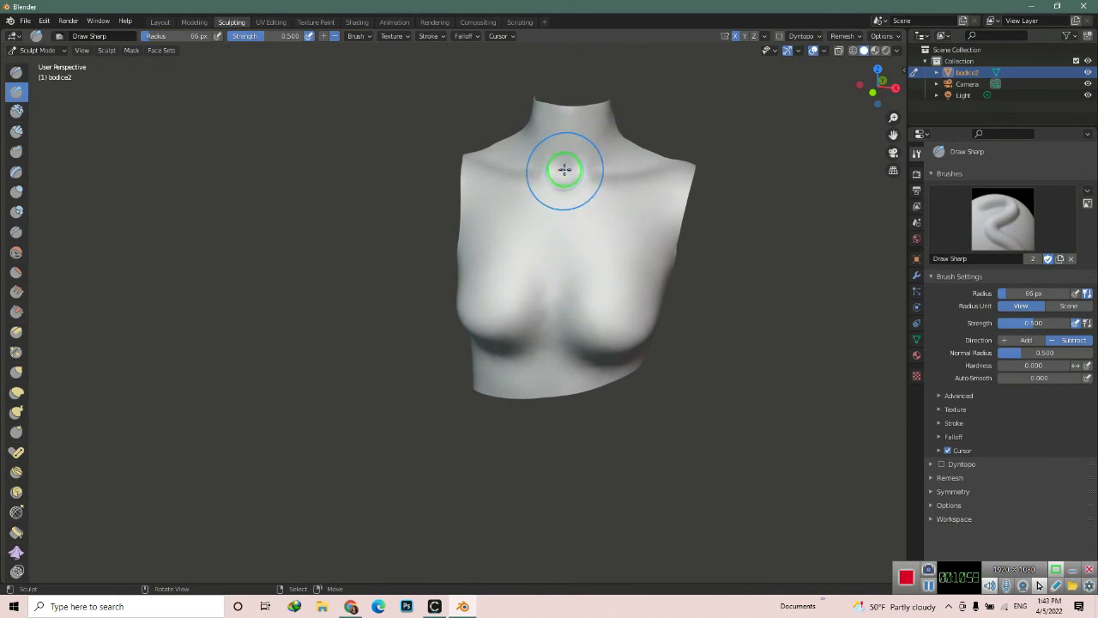
pyautogui.click(243, 38)
pyautogui.moveTo(554, 169); pyautogui.dragTo(580, 97)
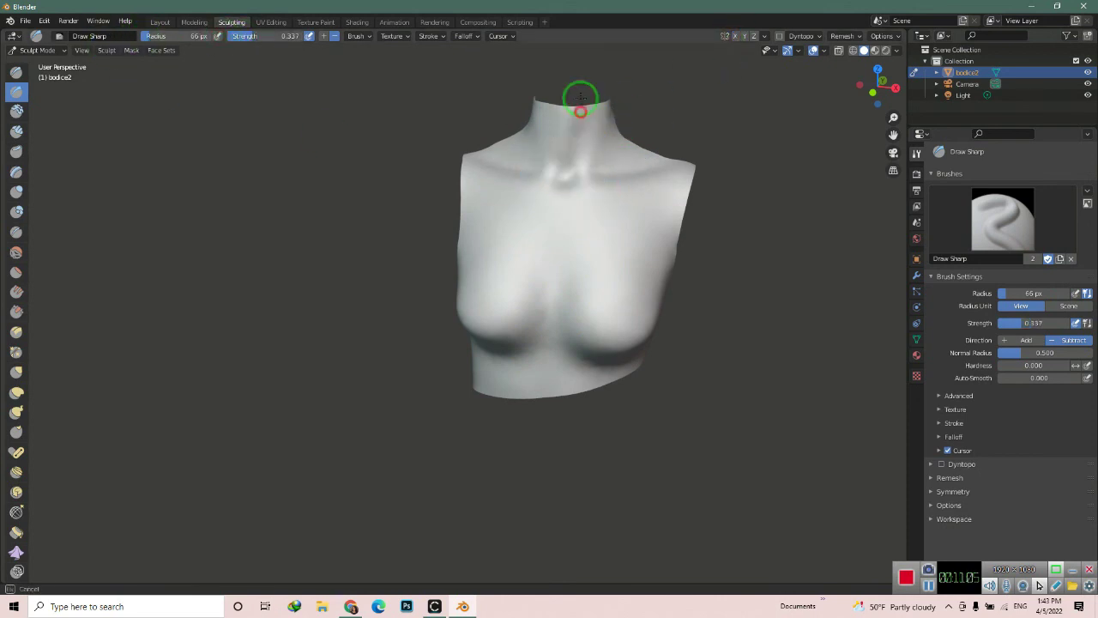
pyautogui.moveTo(561, 143)
pyautogui.mouseDown(button='middle')
pyautogui.moveTo(530, 267)
pyautogui.moveTo(632, 235)
pyautogui.moveTo(640, 200)
pyautogui.mouseUp(button='middle')
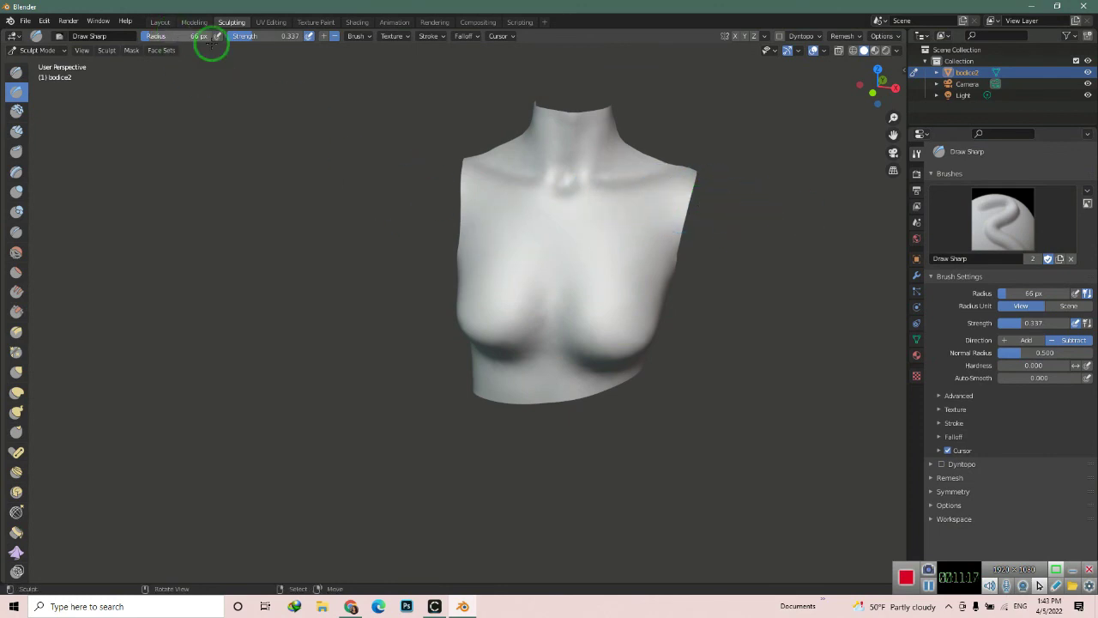
# Step: Fine-tune the brush strength to about 0.167 and carve collarbone detail below the neck
pyautogui.hotkey('shift', 'f')
pyautogui.click(558, 193)
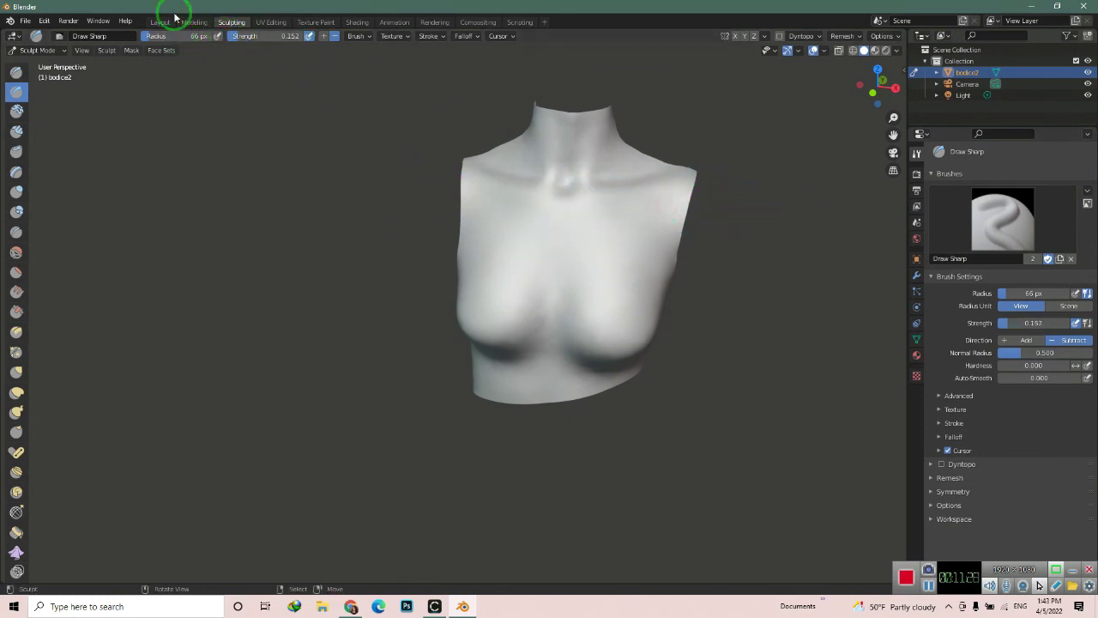
pyautogui.moveTo(233, 38); pyautogui.dragTo(252, 40)
pyautogui.moveTo(646, 197); pyautogui.dragTo(624, 201)
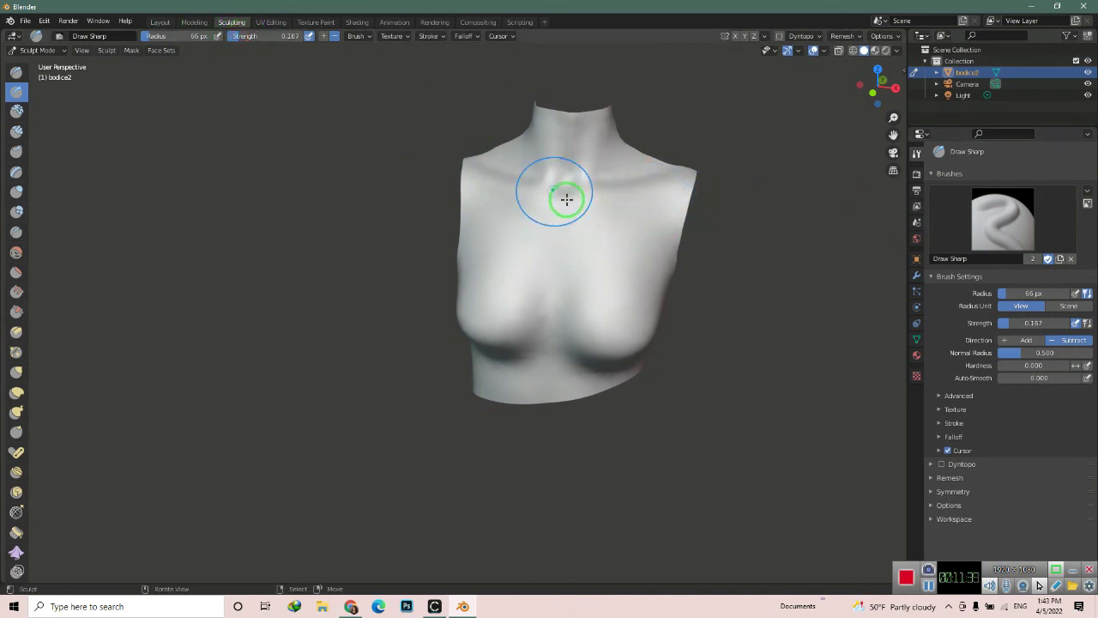
pyautogui.moveTo(658, 233)
pyautogui.mouseDown(button='middle')
pyautogui.moveTo(562, 241)
pyautogui.moveTo(503, 183)
pyautogui.mouseUp(button='middle')
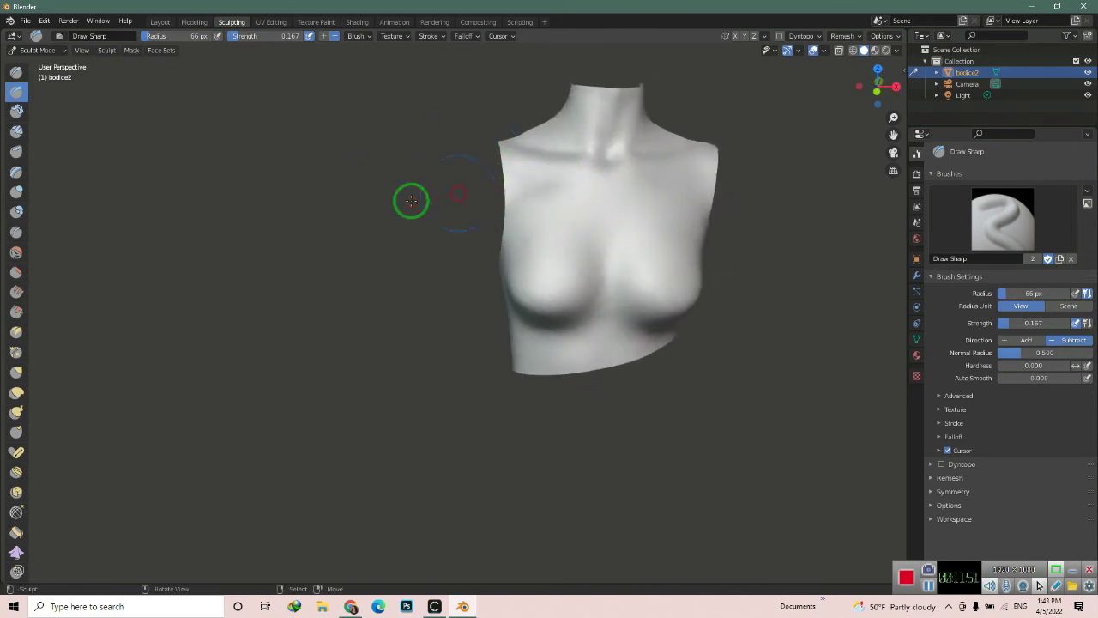
pyautogui.moveTo(471, 189)
pyautogui.mouseDown(button='middle')
pyautogui.moveTo(613, 292)
pyautogui.moveTo(461, 292)
pyautogui.moveTo(503, 287)
pyautogui.mouseUp(button='middle')
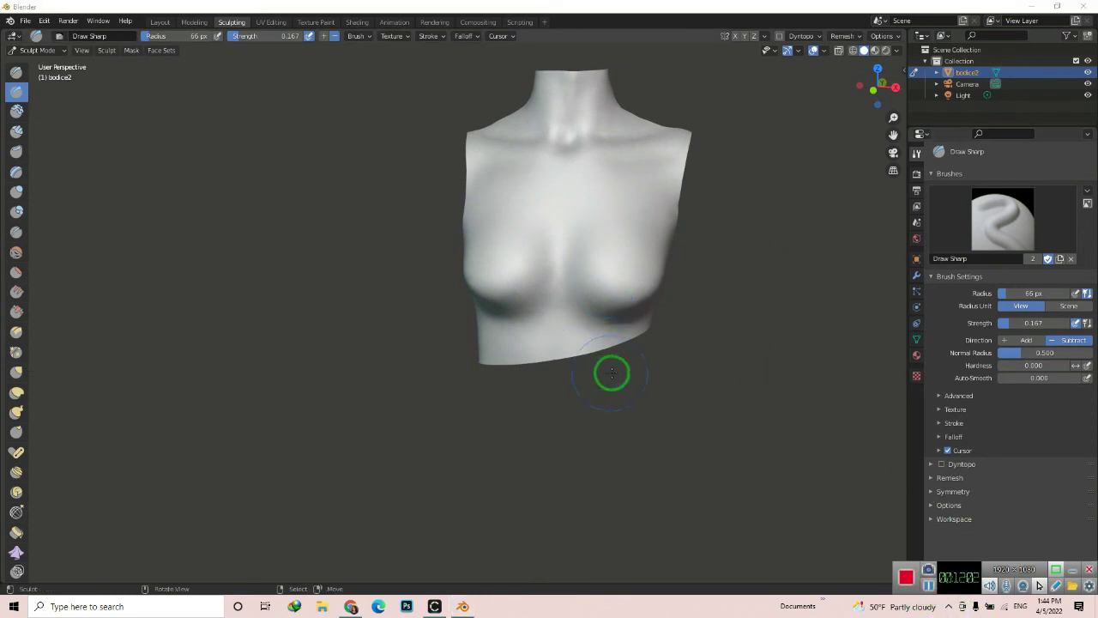
pyautogui.moveTo(612, 373)
pyautogui.mouseDown(button='middle')
pyautogui.moveTo(628, 263)
pyautogui.moveTo(611, 321)
pyautogui.mouseUp(button='middle')
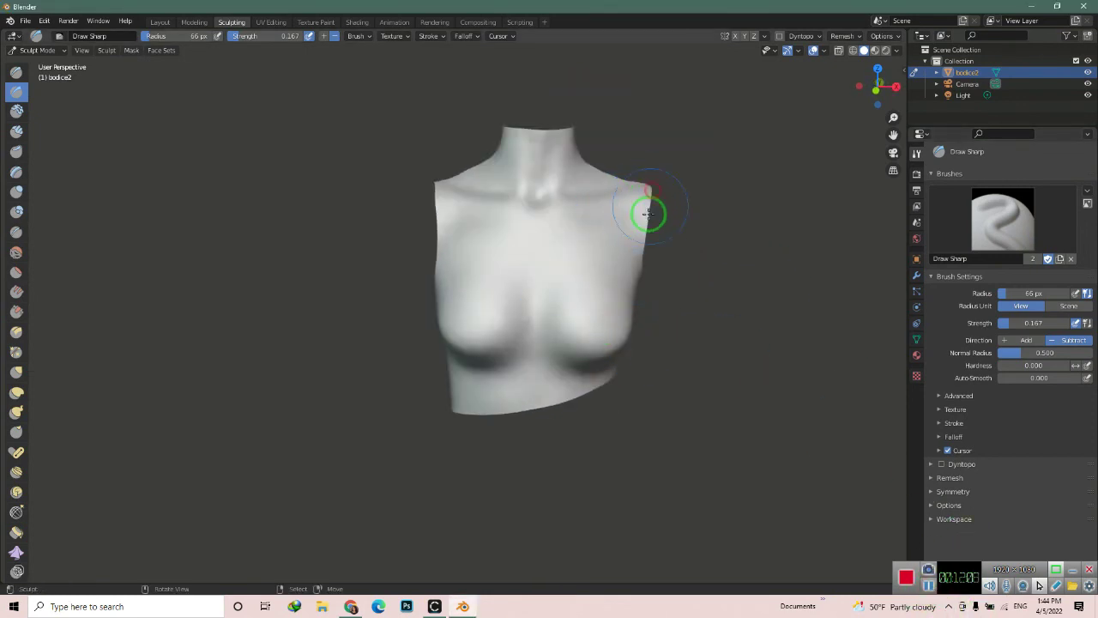
pyautogui.moveTo(649, 213)
pyautogui.mouseDown(button='middle')
pyautogui.moveTo(441, 246)
pyautogui.moveTo(515, 172)
pyautogui.mouseUp(button='middle')
pyautogui.scroll(-3, 529, 206)
pyautogui.scroll(3, 598, 249)
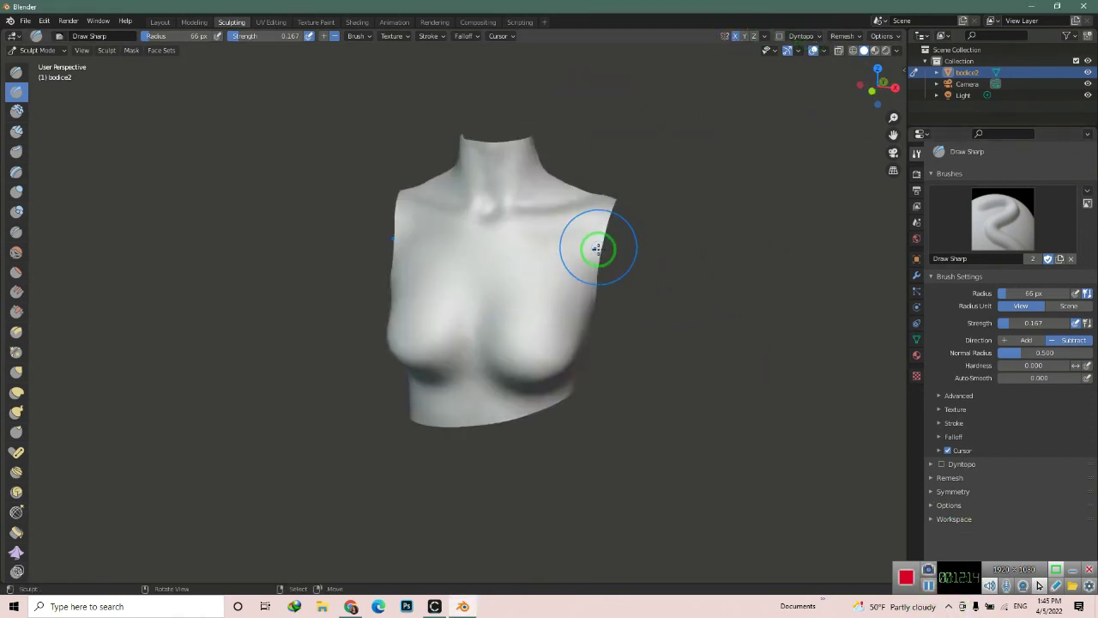
# Step: Switch back to the Draw brush and lower its strength to 0.330
pyautogui.click(16, 72)
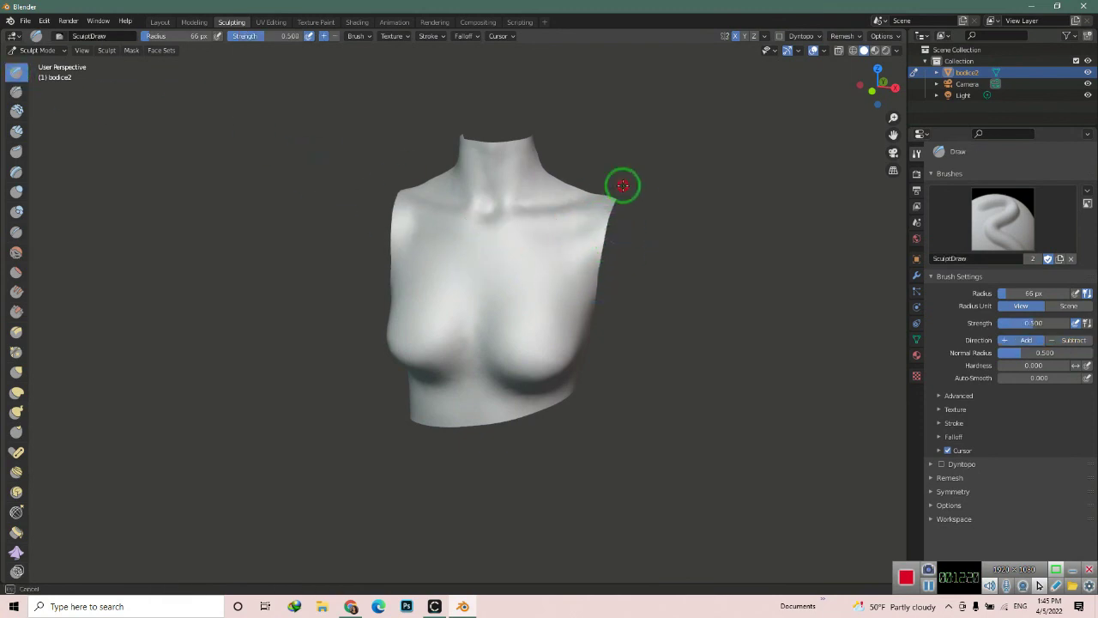
pyautogui.moveTo(623, 183); pyautogui.dragTo(410, 408, button='middle')
pyautogui.moveTo(505, 254); pyautogui.dragTo(605, 283, button='middle')
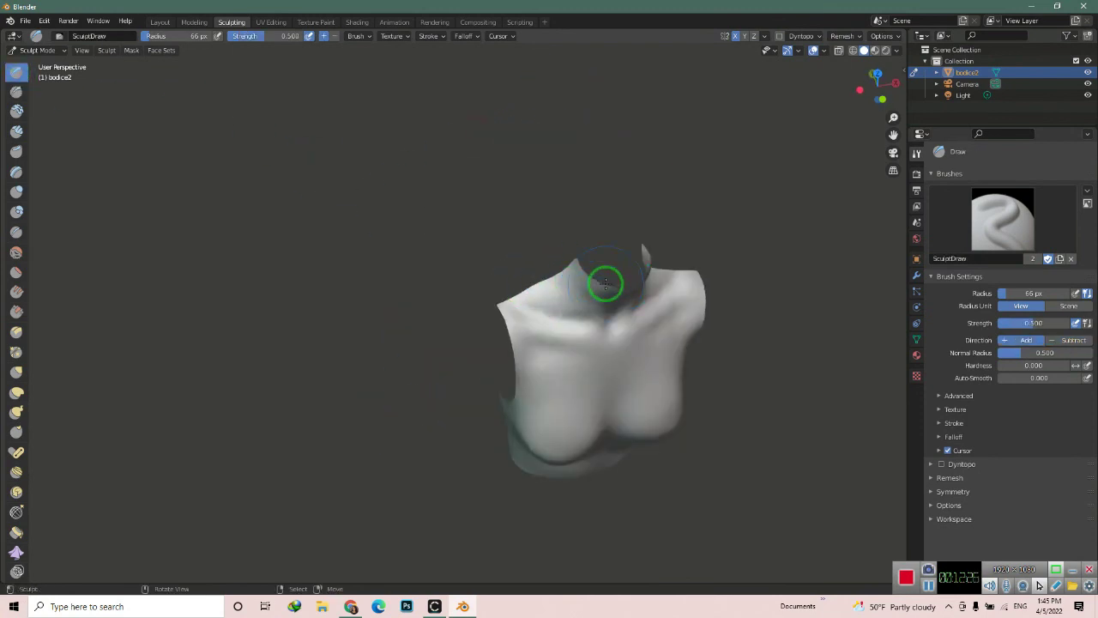
pyautogui.moveTo(623, 361)
pyautogui.mouseDown(button='middle')
pyautogui.moveTo(466, 257)
pyautogui.moveTo(495, 250)
pyautogui.mouseUp(button='middle')
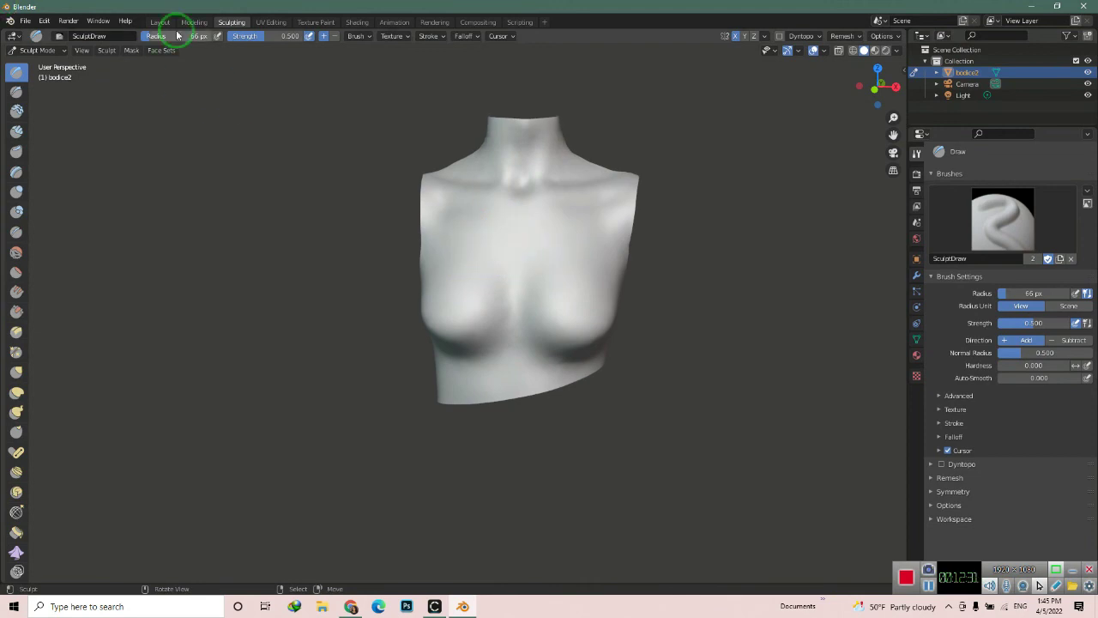
pyautogui.moveTo(257, 36); pyautogui.dragTo(225, 36)
pyautogui.moveTo(481, 275); pyautogui.dragTo(581, 189, button='middle')
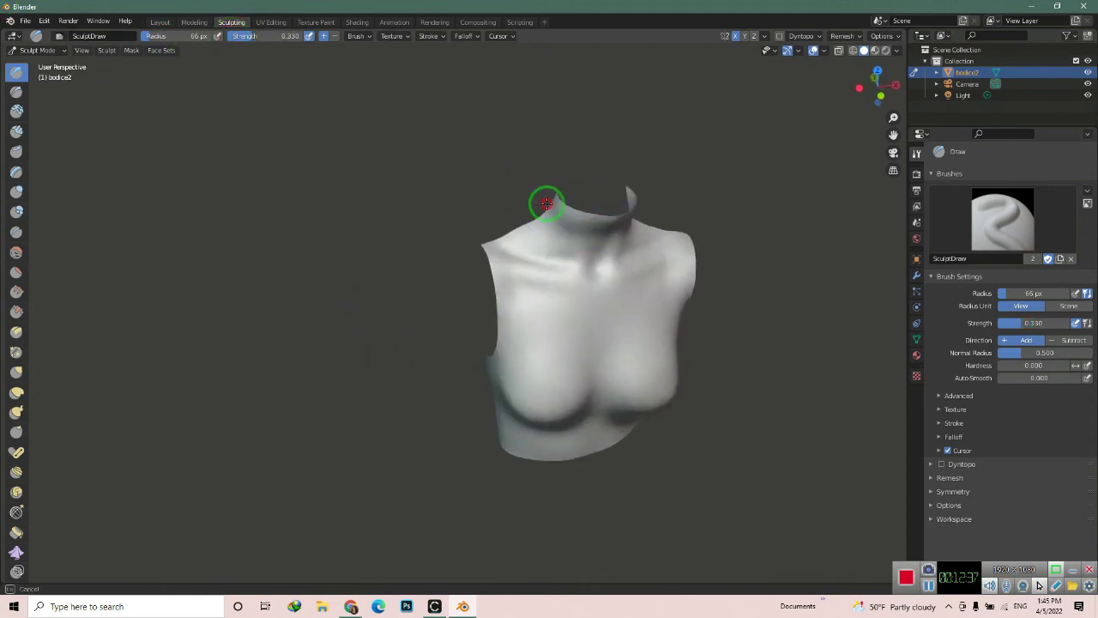
# Step: Check the sculpted torso from the front, then return to the Layout workspace
pyautogui.moveTo(615, 242)
pyautogui.mouseDown(button='middle')
pyautogui.moveTo(603, 300)
pyautogui.moveTo(522, 252)
pyautogui.moveTo(598, 264)
pyautogui.moveTo(569, 258)
pyautogui.mouseUp(button='middle')
pyautogui.click(875, 90)
pyautogui.scroll(3, 547, 231)
pyautogui.click(872, 90)
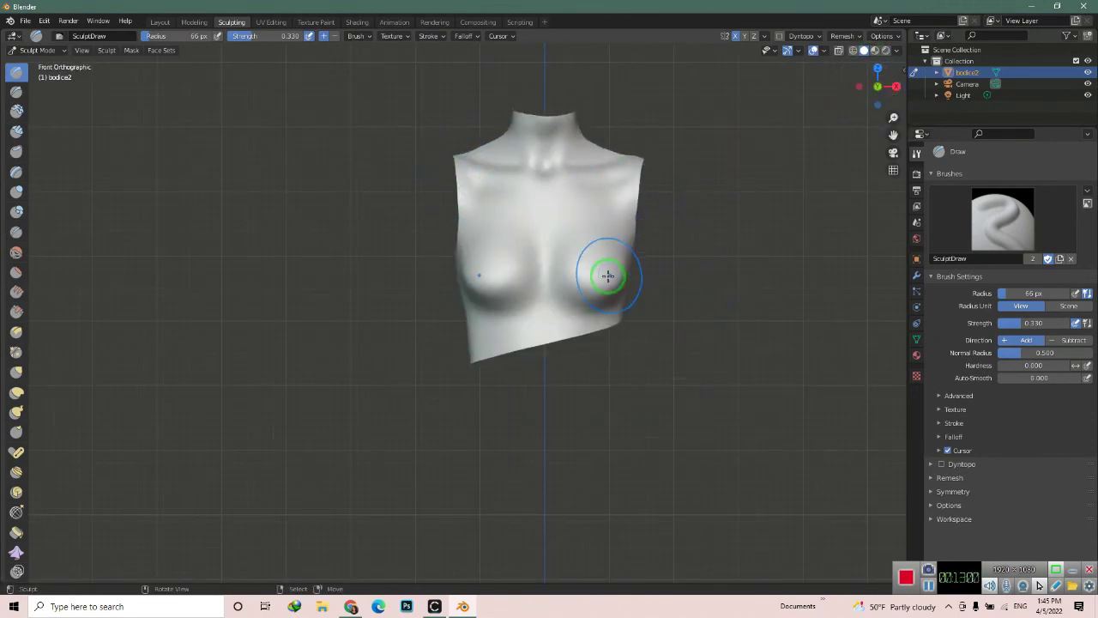
pyautogui.moveTo(581, 323); pyautogui.dragTo(342, 271, button='middle')
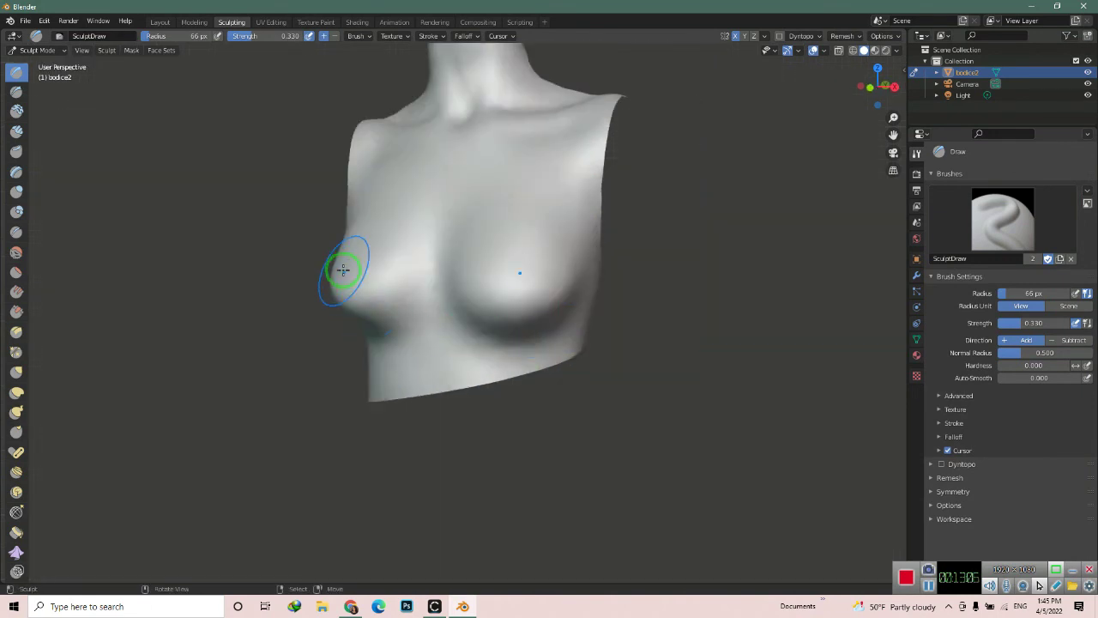
pyautogui.moveTo(339, 315)
pyautogui.mouseDown(button='middle')
pyautogui.moveTo(297, 366)
pyautogui.moveTo(296, 349)
pyautogui.mouseUp(button='middle')
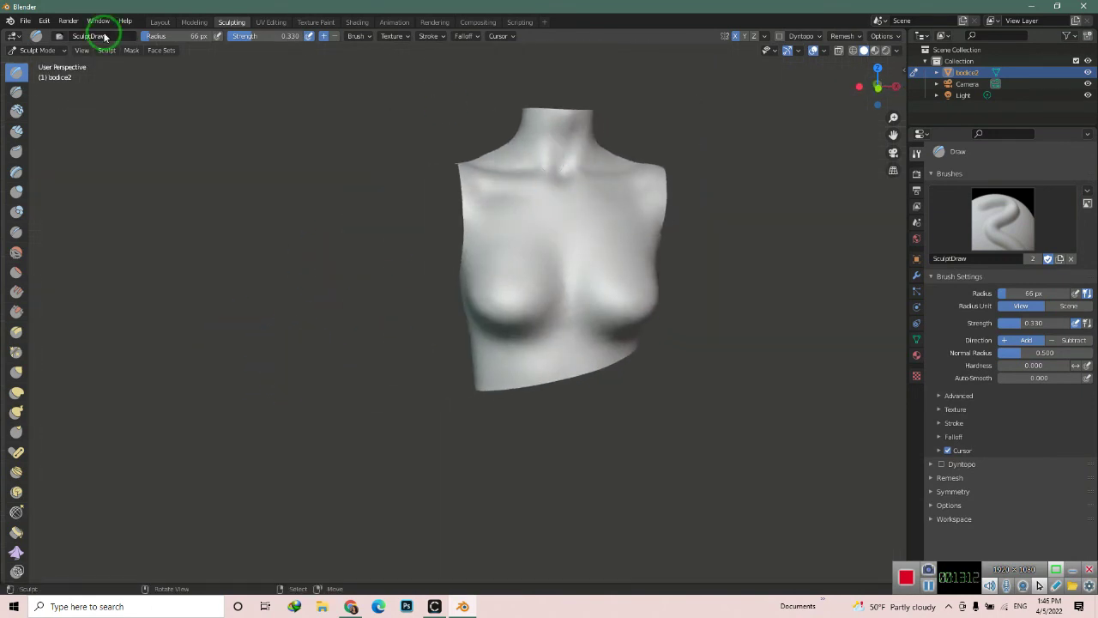
pyautogui.click(161, 21)
# Step: Add a Solidify modifier to the bodice and set its thickness to 0.003 m
pyautogui.press('KP_1')
pyautogui.press('KP_Decimal')
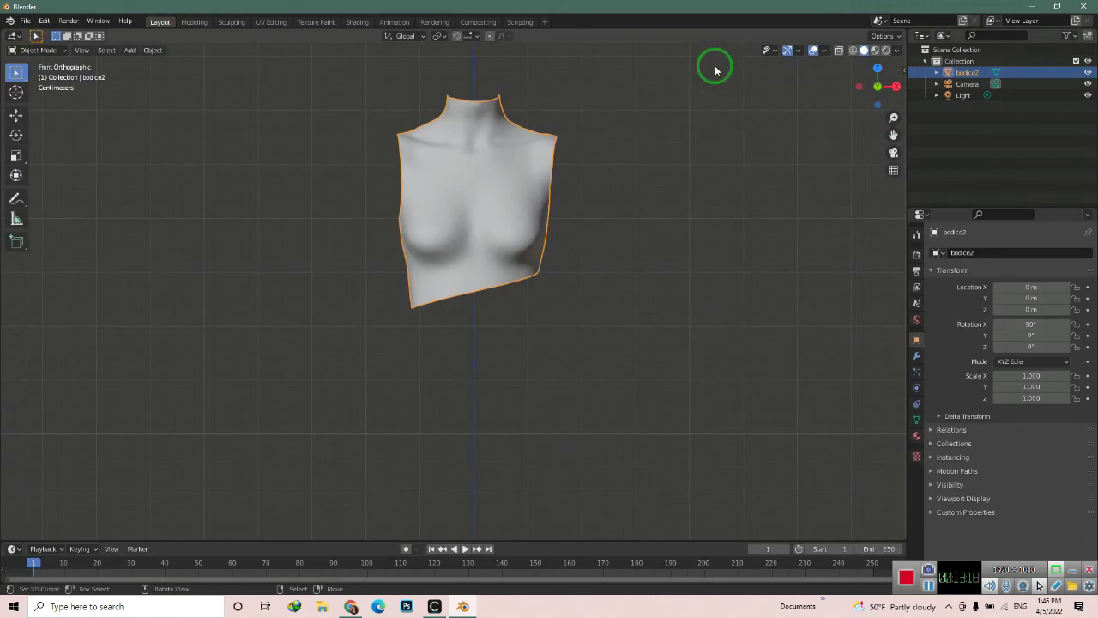
pyautogui.click(916, 356)
pyautogui.click(956, 254)
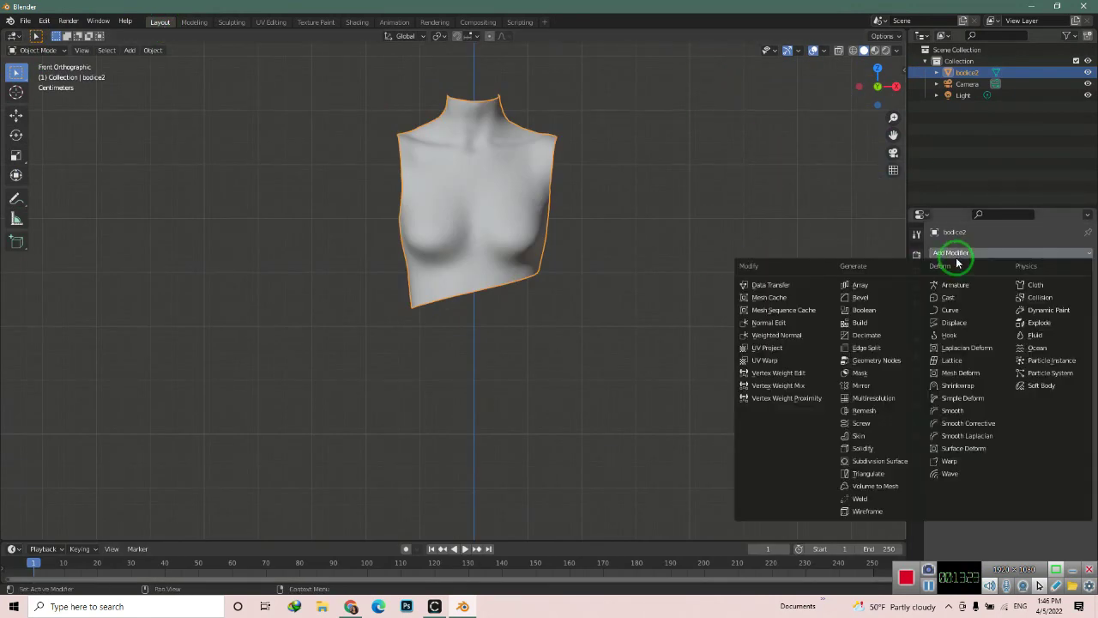
pyautogui.click(865, 448)
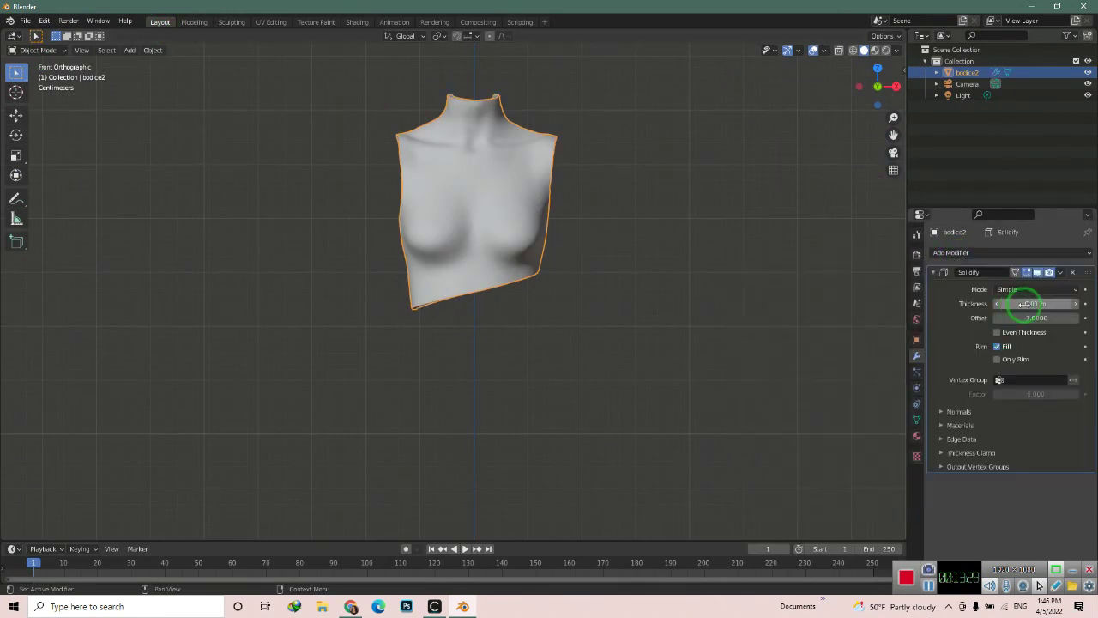
pyautogui.moveTo(601, 284)
pyautogui.mouseDown(button='middle')
pyautogui.moveTo(510, 269)
pyautogui.moveTo(405, 143)
pyautogui.moveTo(517, 289)
pyautogui.moveTo(687, 277)
pyautogui.mouseUp(button='middle')
pyautogui.scroll(4, 511, 268)
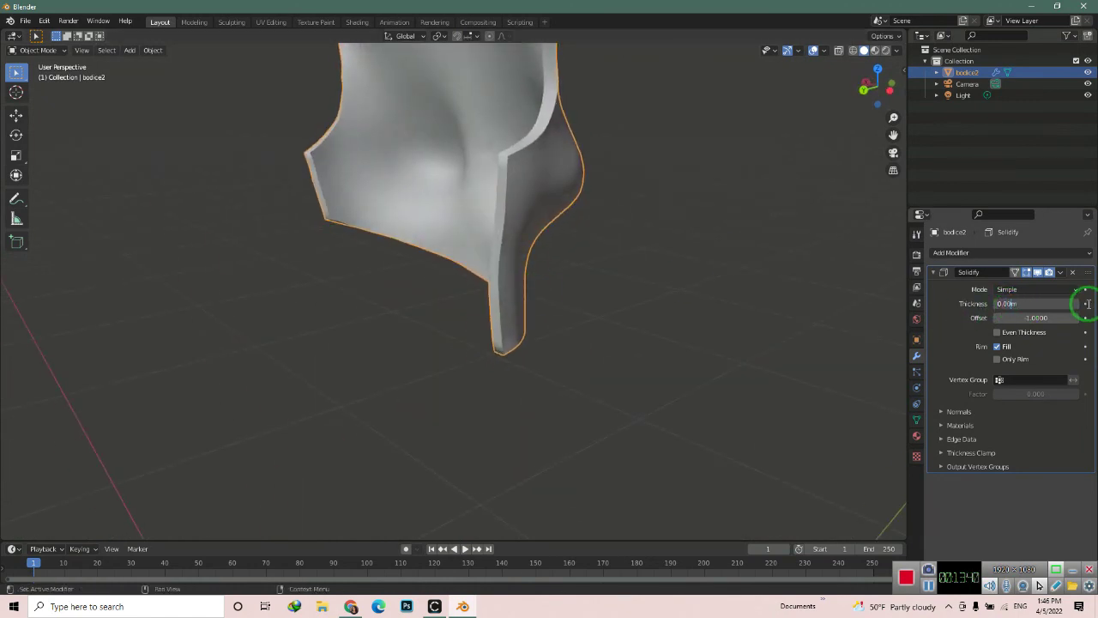
pyautogui.press('Return')
# Step: Inspect the thickened edges from several angles and recheck the thickness value
pyautogui.moveTo(625, 318); pyautogui.dragTo(633, 361, button='middle')
pyautogui.scroll(2, 495, 229)
pyautogui.scroll(1, 498, 228)
pyautogui.moveTo(498, 228)
pyautogui.mouseDown(button='middle')
pyautogui.moveTo(400, 300)
pyautogui.moveTo(652, 287)
pyautogui.mouseUp(button='middle')
pyautogui.scroll(-2, 473, 297)
pyautogui.click(1019, 305)
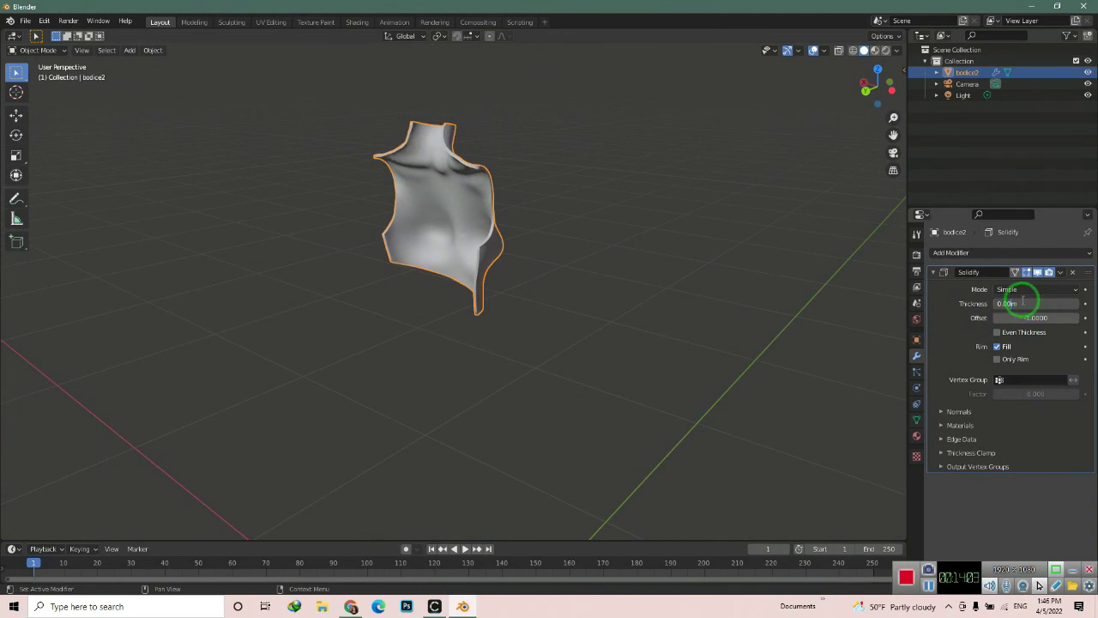
pyautogui.scroll(2, 521, 237)
pyautogui.moveTo(520, 238)
pyautogui.mouseDown(button='middle')
pyautogui.moveTo(826, 128)
pyautogui.moveTo(625, 176)
pyautogui.moveTo(598, 320)
pyautogui.mouseUp(button='middle')
# Step: Export the bodice as a Wavefront OBJ into the tutorial folder and minimize Blender
pyautogui.click(25, 21)
pyautogui.moveTo(42, 186)
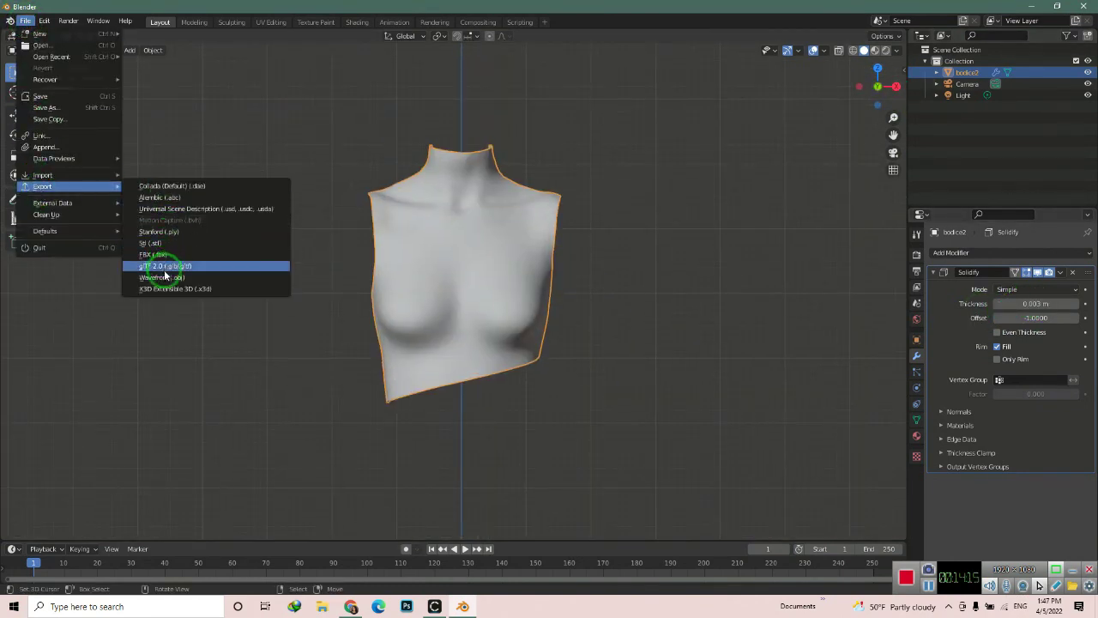
pyautogui.click(171, 264)
pyautogui.click(283, 385)
pyautogui.click(429, 481)
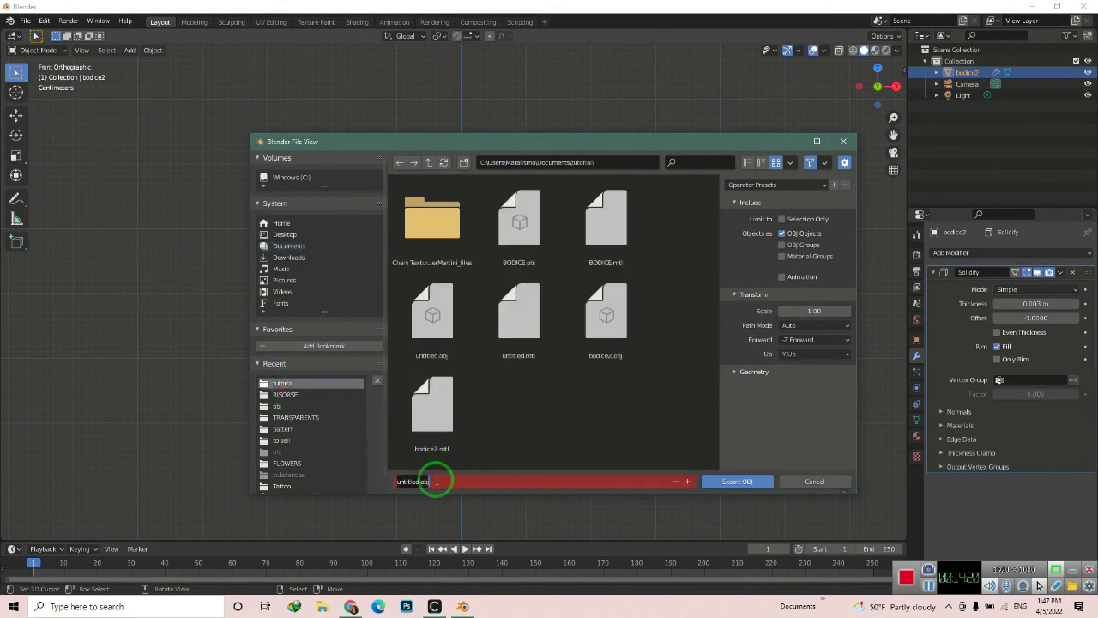
pyautogui.click(747, 480)
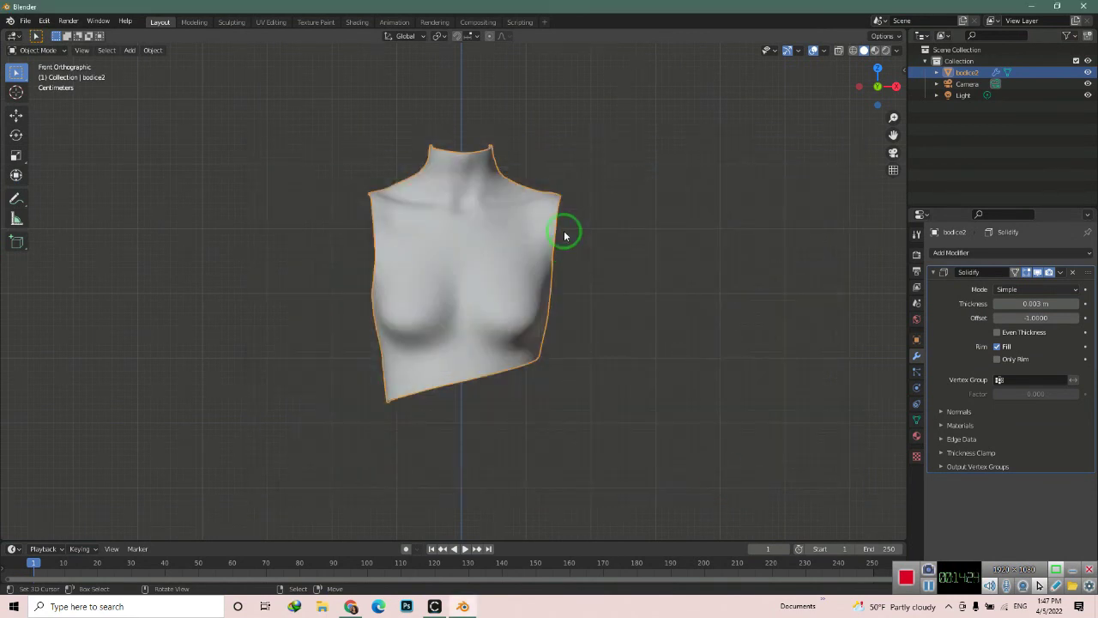
pyautogui.click(1032, 12)
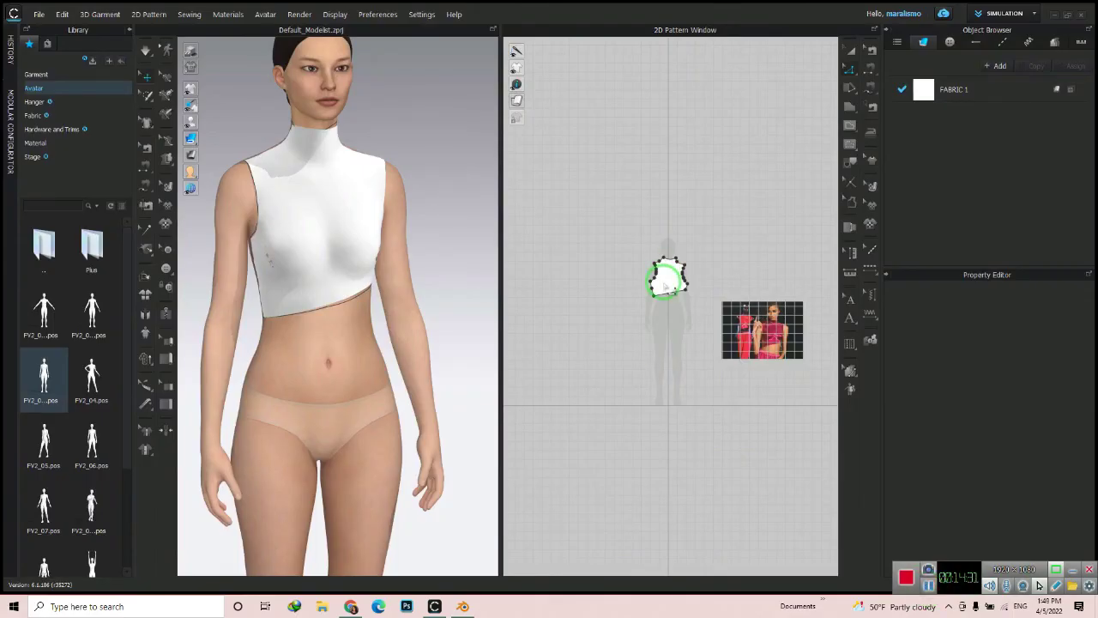
# Step: Select and delete the existing drafted garment
pyautogui.click(851, 50)
pyautogui.click(362, 177)
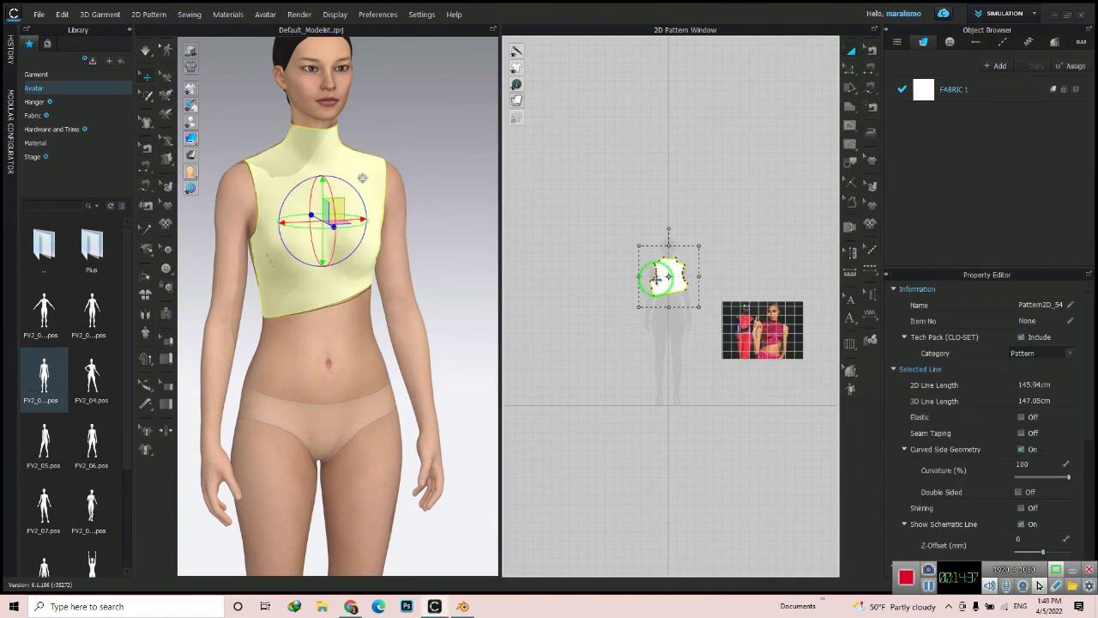
pyautogui.press('Delete')
pyautogui.click(191, 139)
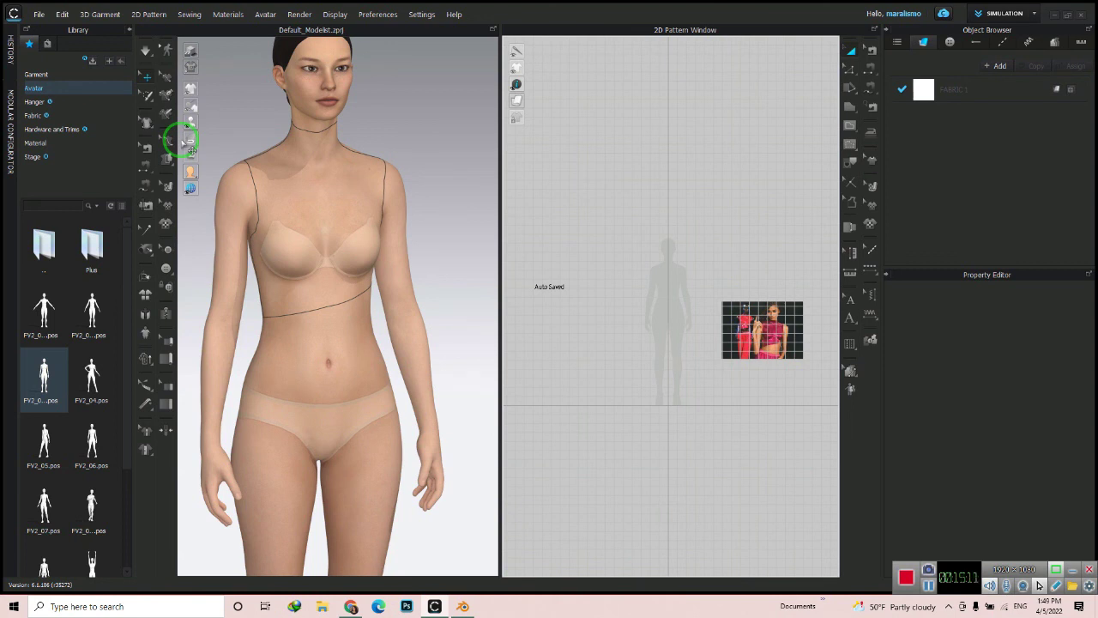
# Step: Open exported file 1 from the tutorial folder as an avatar, with scale set to metres
pyautogui.click(38, 15)
pyautogui.moveTo(43, 41)
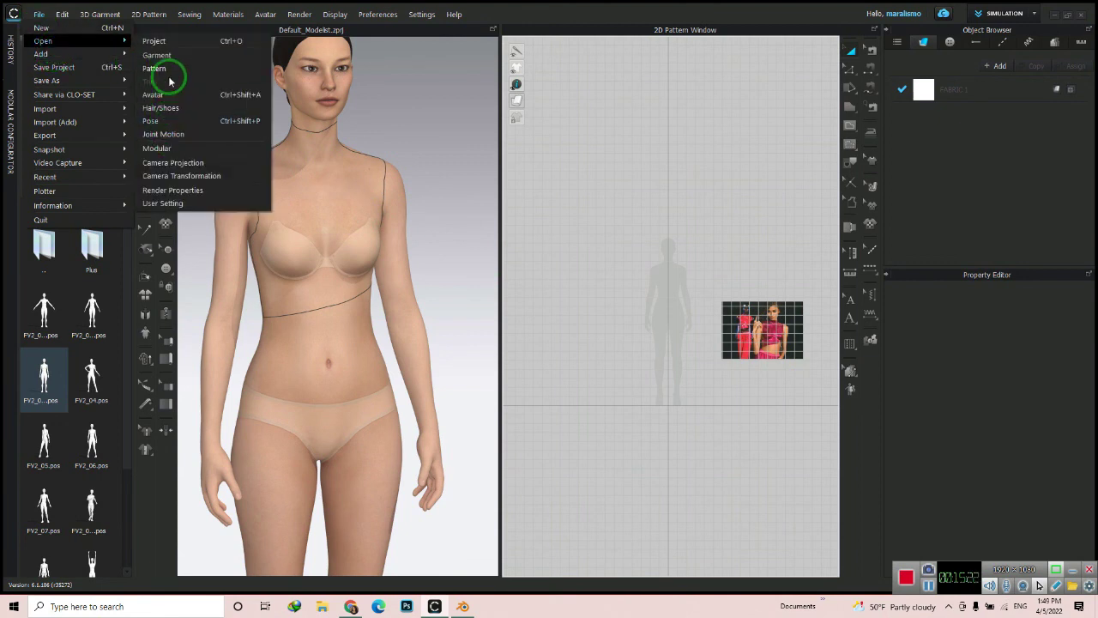
pyautogui.click(163, 94)
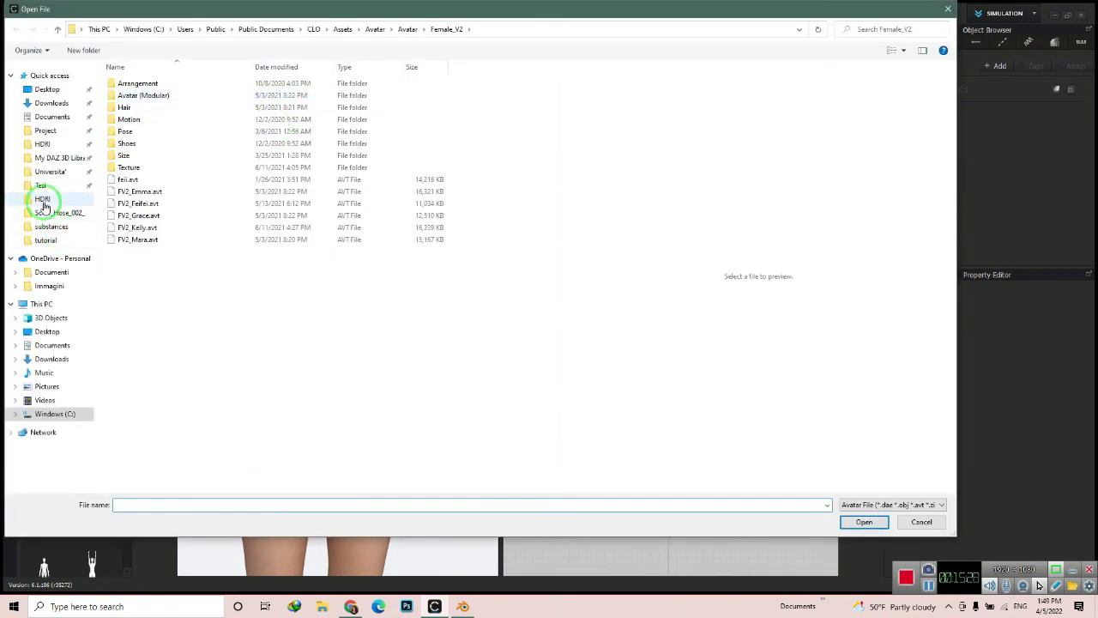
pyautogui.click(46, 240)
pyautogui.click(206, 107)
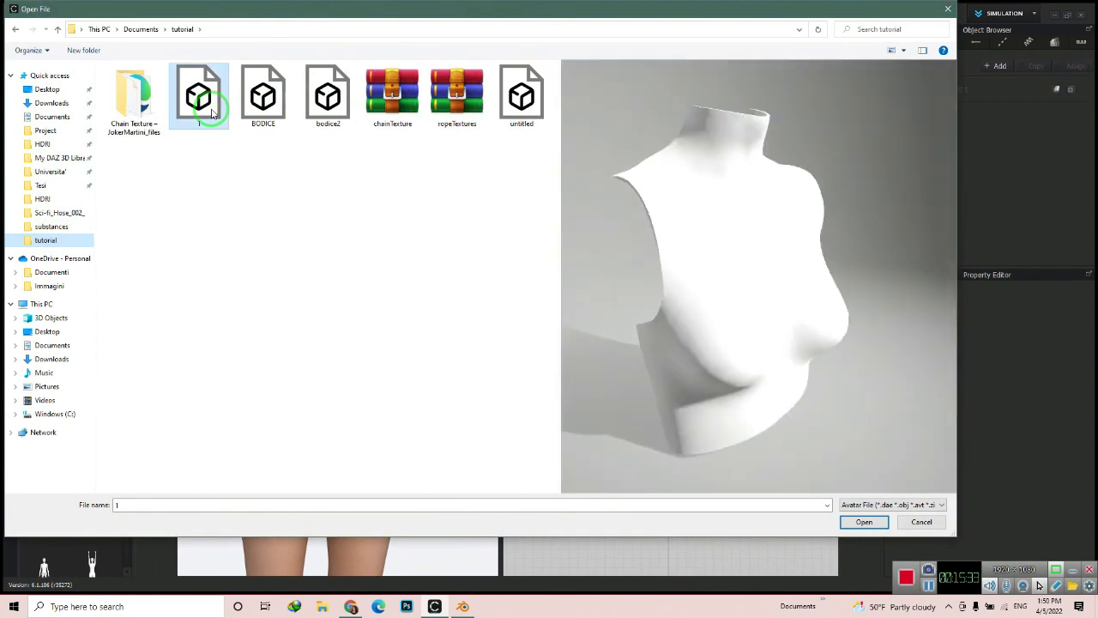
pyautogui.press('Return')
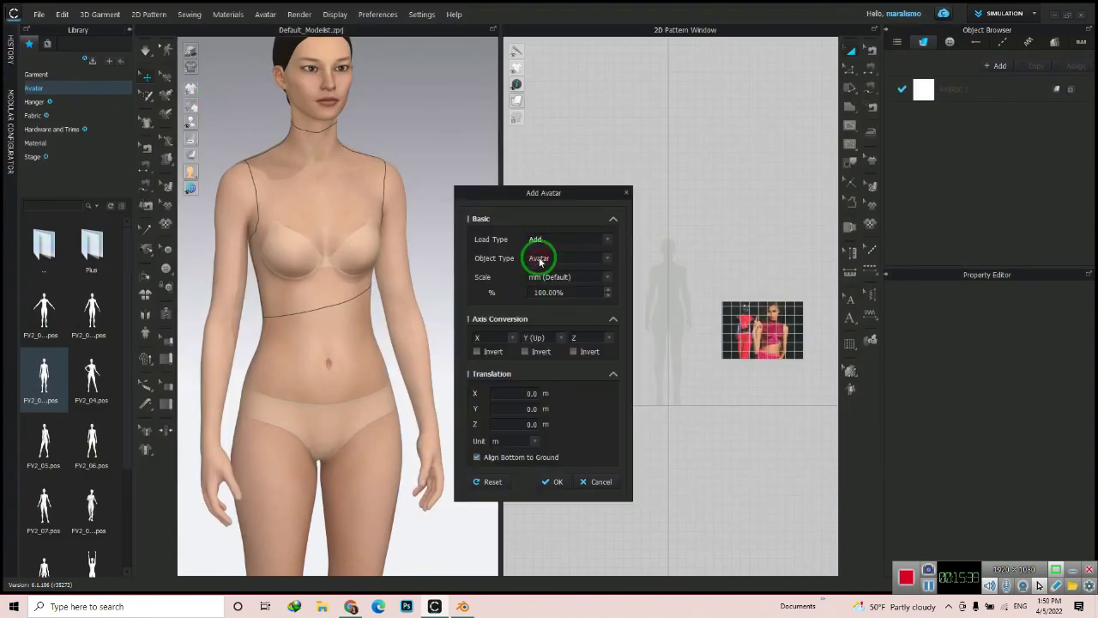
pyautogui.click(549, 277)
pyautogui.click(543, 320)
pyautogui.click(549, 482)
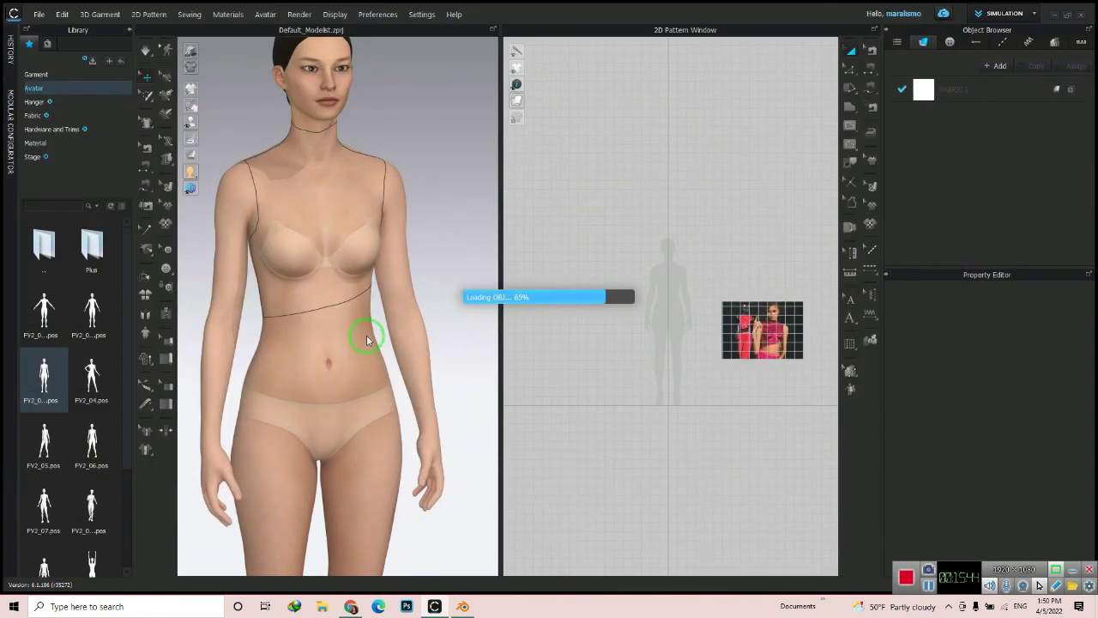
# Step: Rotate and move the imported bodice onto the avatar's chest, then reset to the front view
pyautogui.scroll(3, 354, 149)
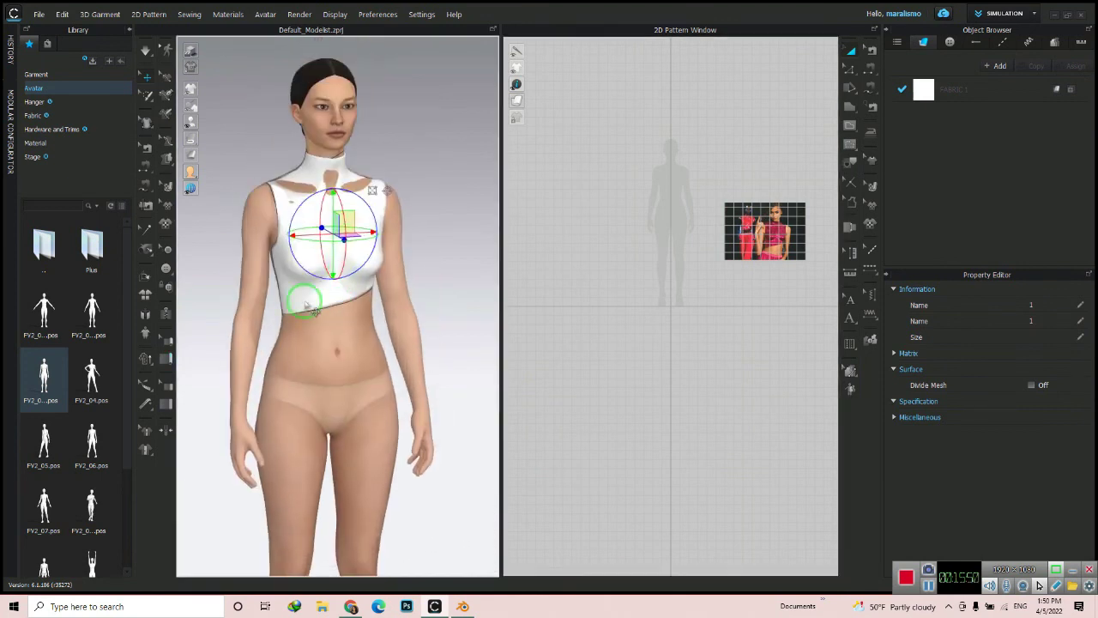
pyautogui.moveTo(354, 148); pyautogui.dragTo(367, 222, button='right')
pyautogui.moveTo(367, 221); pyautogui.dragTo(340, 189)
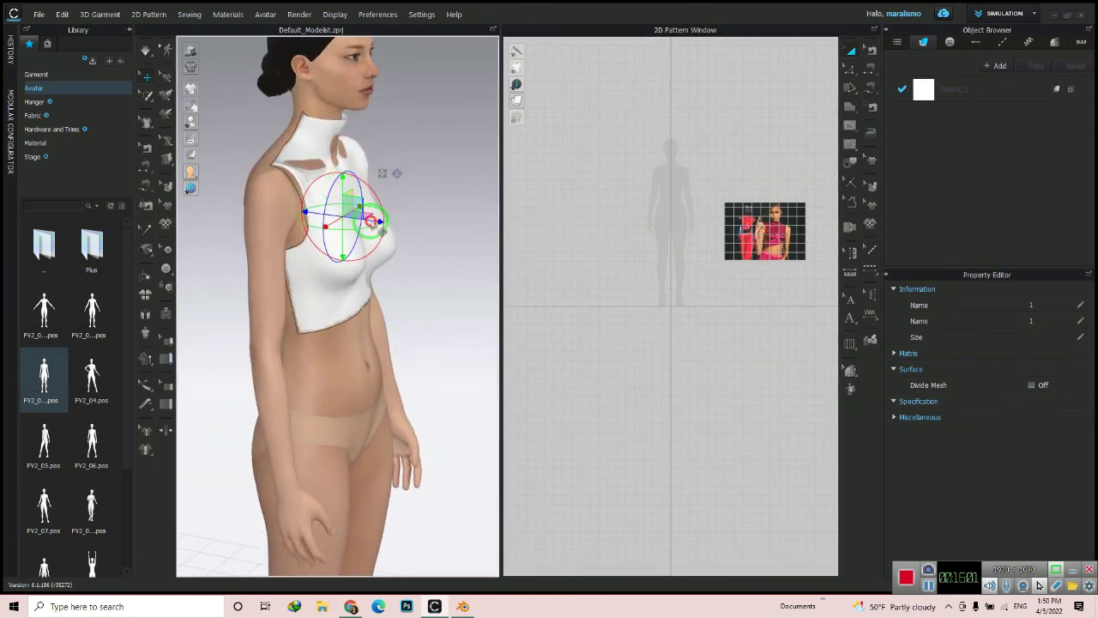
pyautogui.click(344, 225)
pyautogui.moveTo(355, 215); pyautogui.dragTo(379, 228)
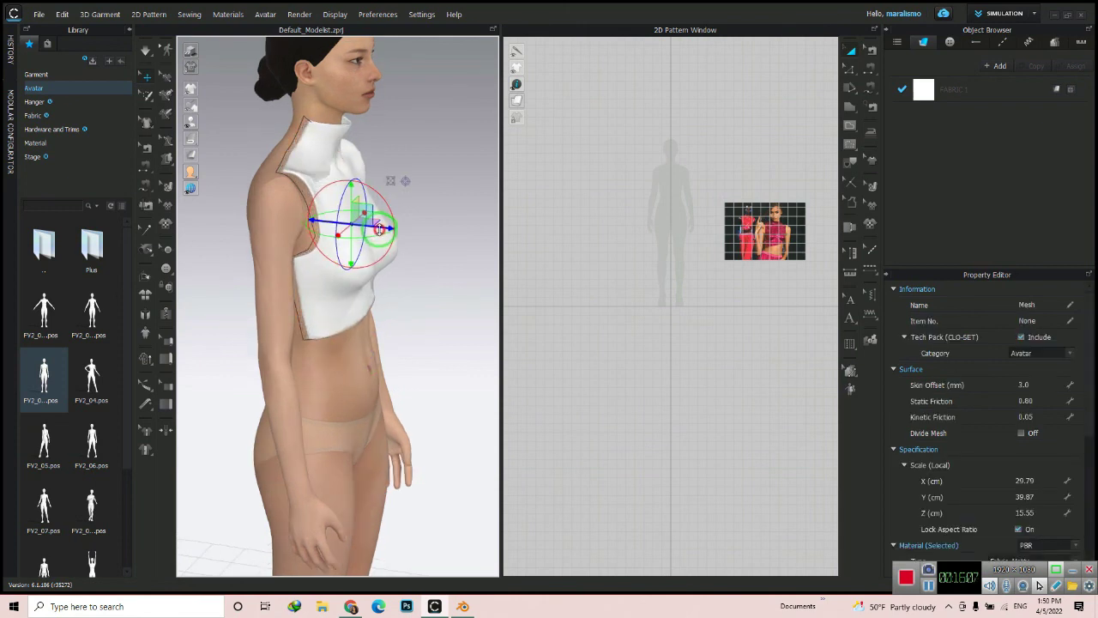
pyautogui.moveTo(403, 298)
pyautogui.mouseDown(button='right')
pyautogui.moveTo(277, 277)
pyautogui.moveTo(400, 252)
pyautogui.moveTo(253, 146)
pyautogui.moveTo(187, 127)
pyautogui.mouseUp(button='right')
pyautogui.click(252, 146)
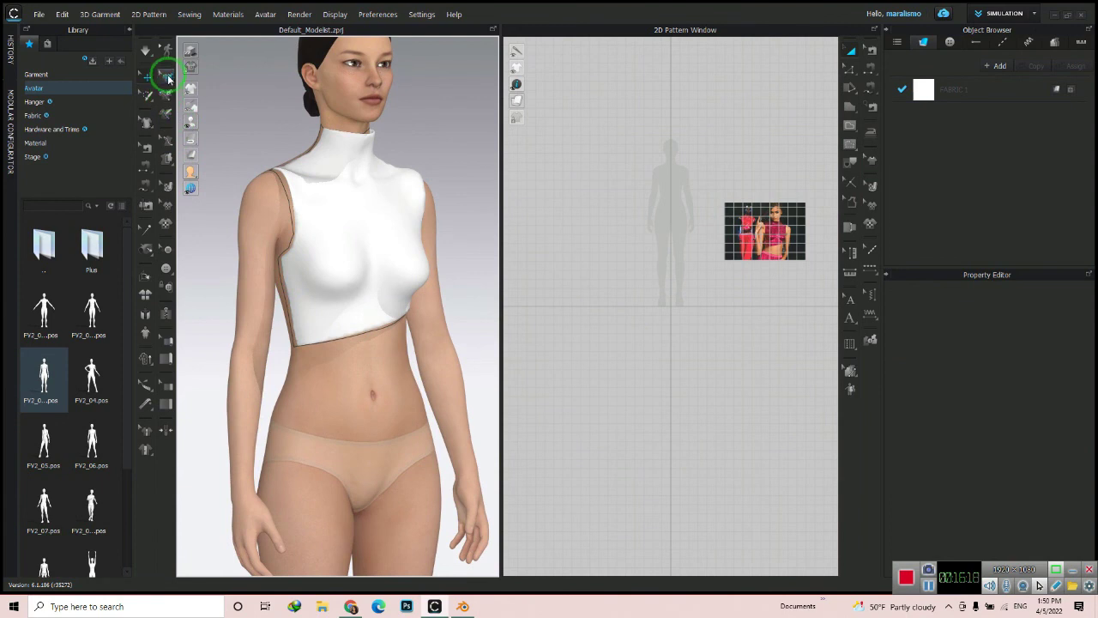
pyautogui.click(292, 206)
pyautogui.press('2')
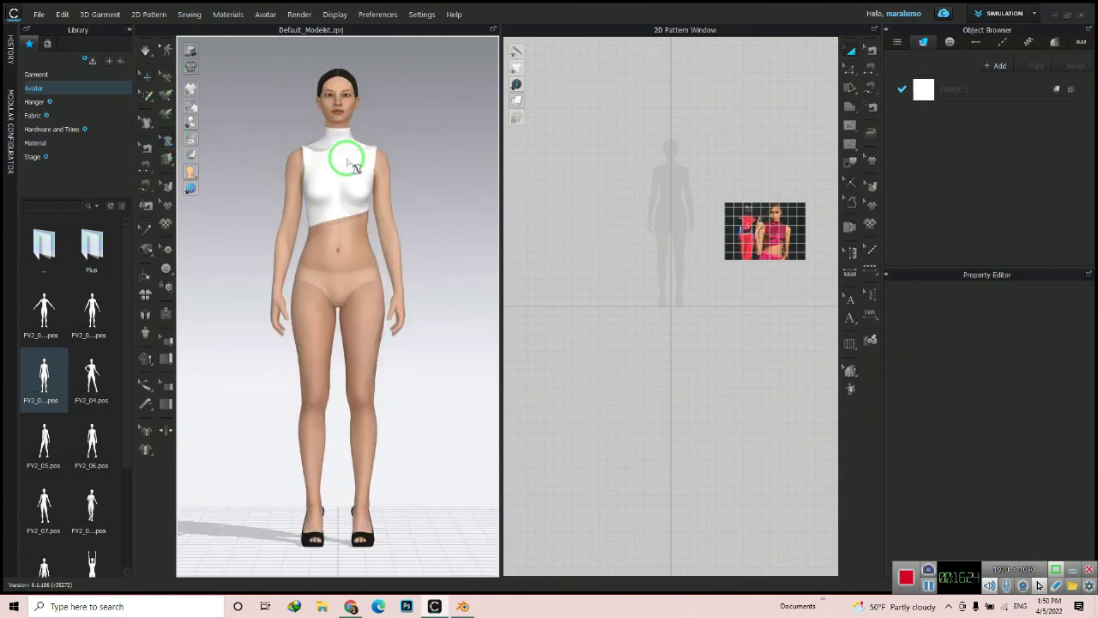
pyautogui.scroll(2, 346, 179)
pyautogui.scroll(2, 343, 307)
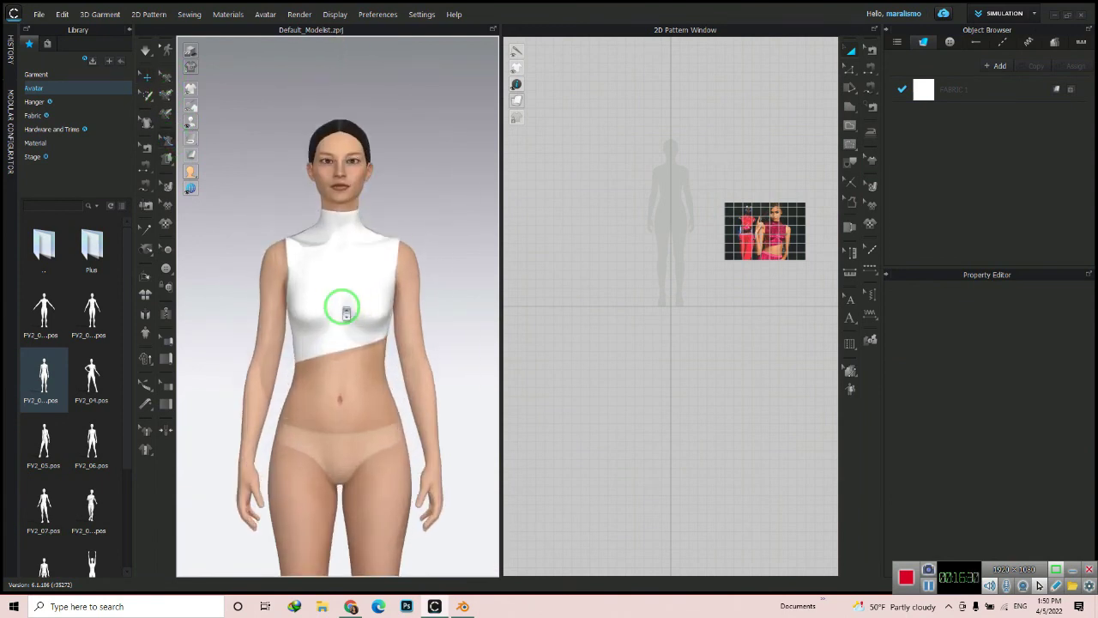
pyautogui.click(344, 295)
# Step: Pick a pink-red colour for the bodice material in the colour picker
pyautogui.scroll(-5, 1073, 473)
pyautogui.click(1072, 469)
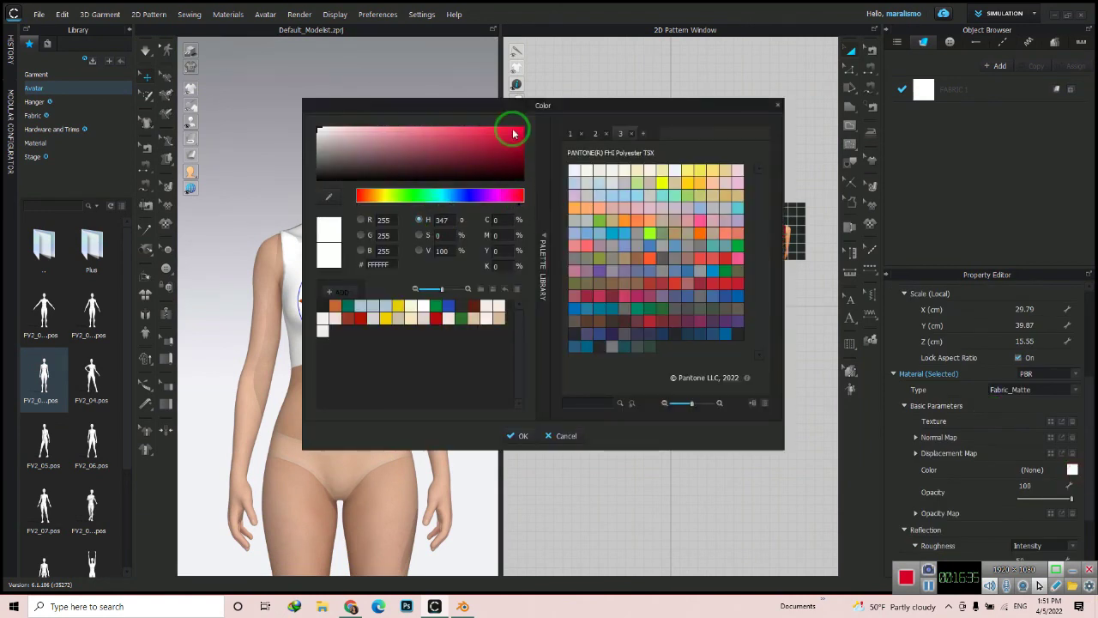
pyautogui.moveTo(513, 133); pyautogui.dragTo(523, 142)
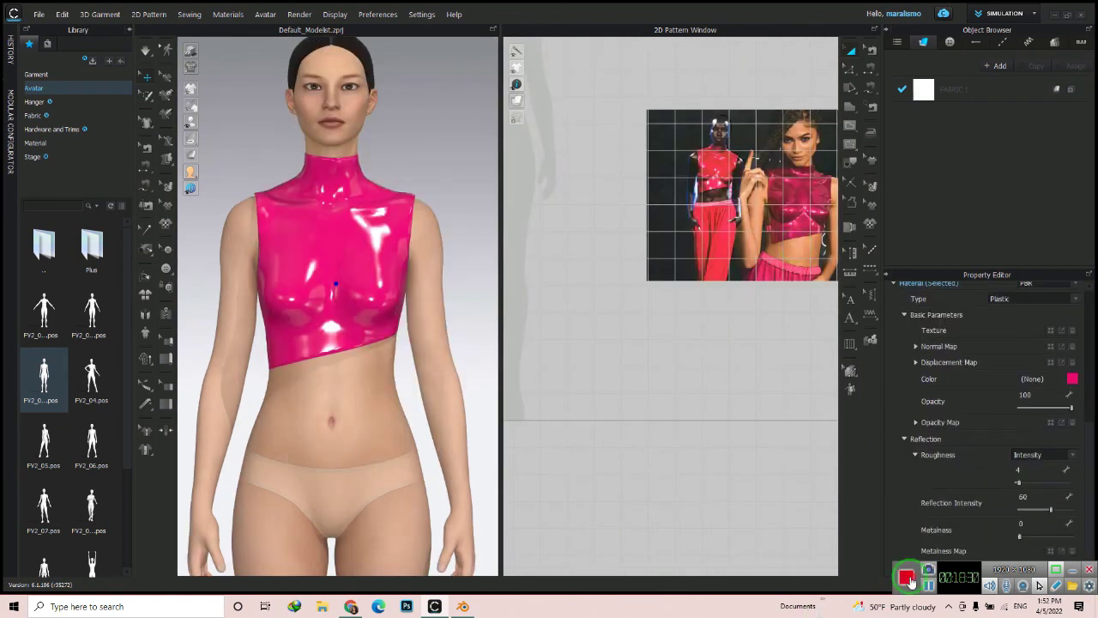